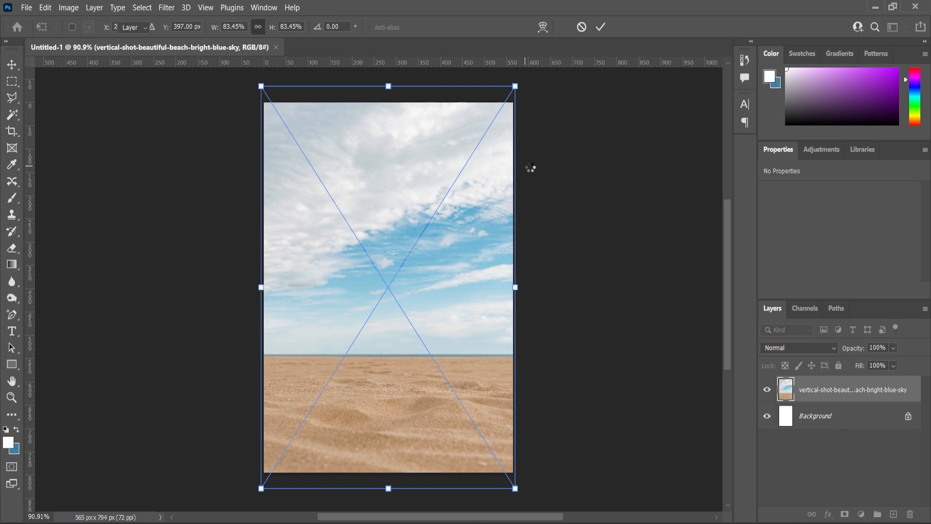
Apply a Levels adjustment to the beach photo with black input 8 and midtones 0.88.
{"action": "left_click", "coordinate": [74, 9]}
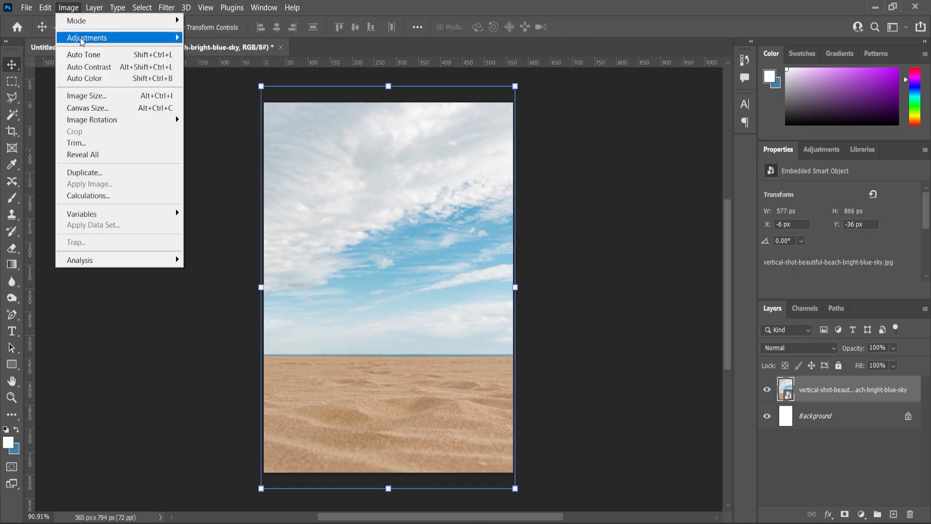
{"action": "mouse_move", "coordinate": [80, 37]}
{"action": "left_click", "coordinate": [237, 50]}
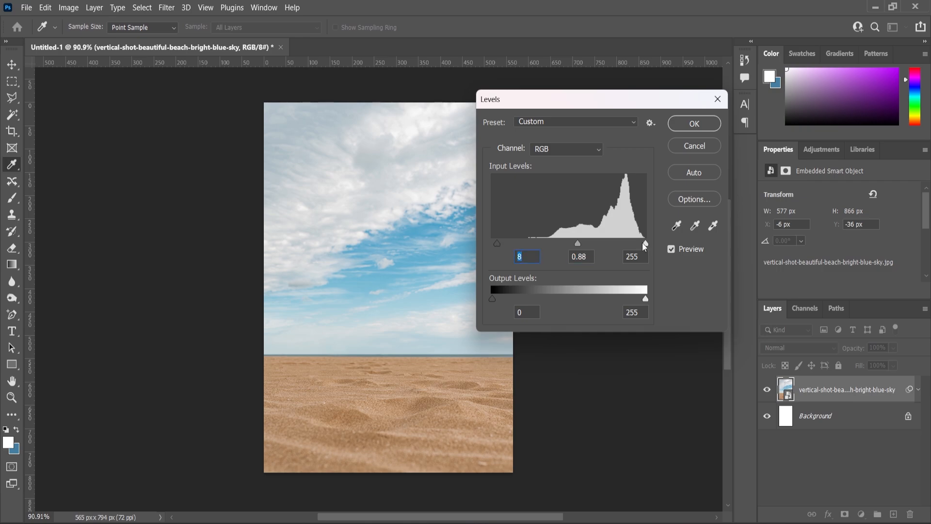
{"action": "key", "text": "Return"}
{"action": "scroll", "coordinate": [401, 315], "scroll_direction": "up", "scroll_amount": 3}
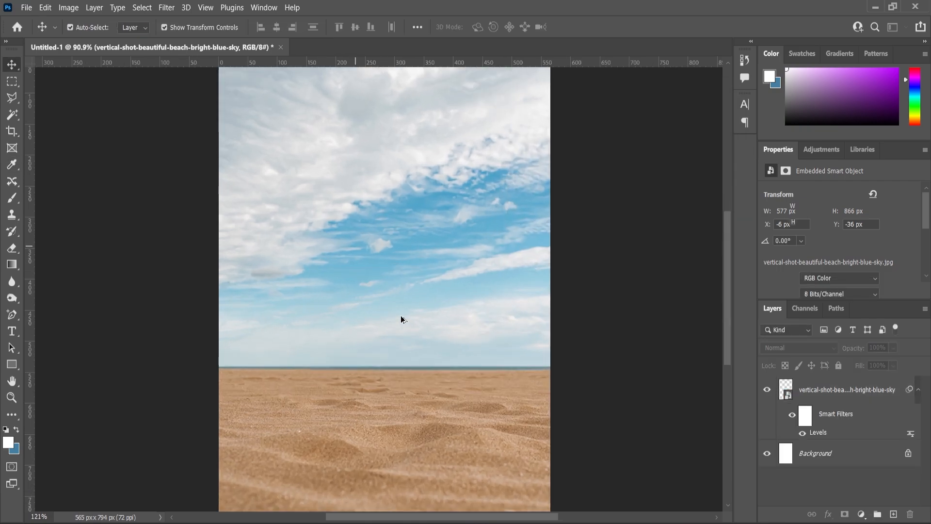
{"action": "scroll", "coordinate": [400, 319], "scroll_direction": "down", "scroll_amount": 3}
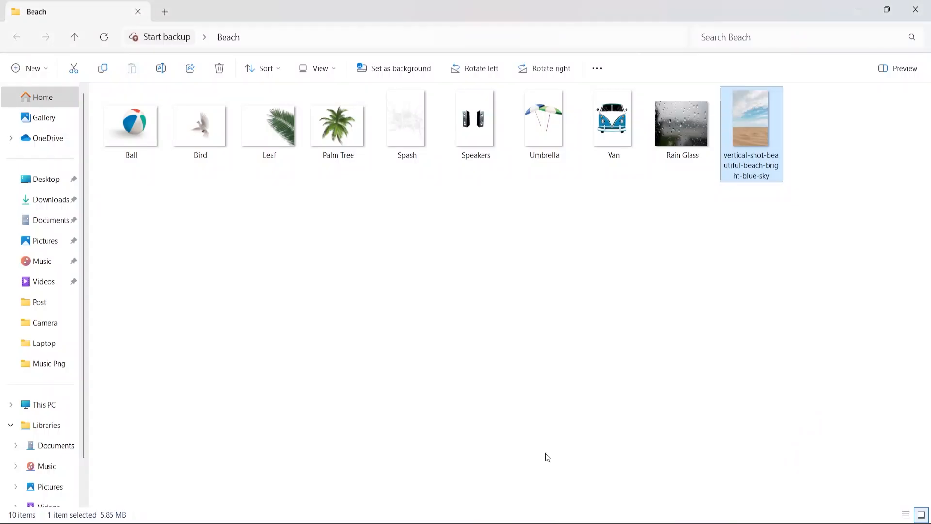
Place the Van image from the Beach folder into the composition and scale it to about 80.5%.
{"action": "left_click_drag", "start_coordinate": [625, 130], "coordinate": [396, 359]}
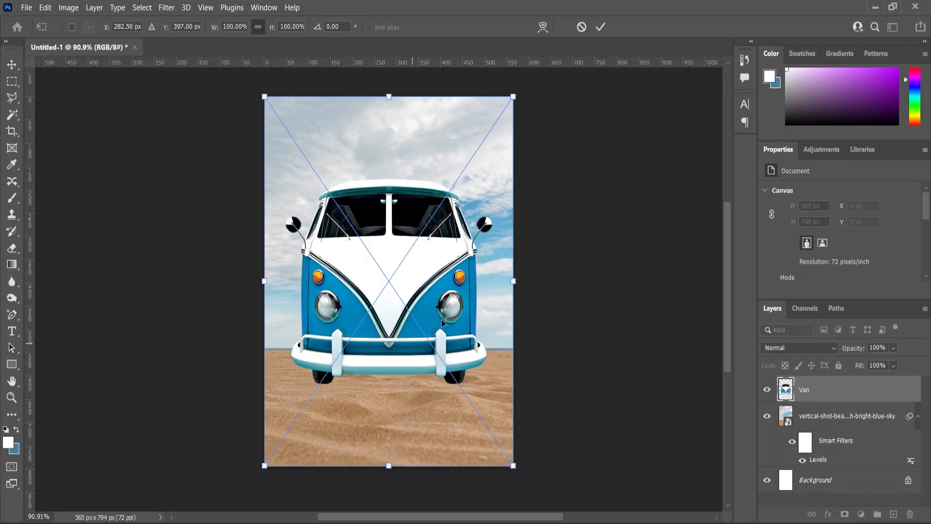
{"action": "left_click_drag", "start_coordinate": [514, 303], "coordinate": [490, 307]}
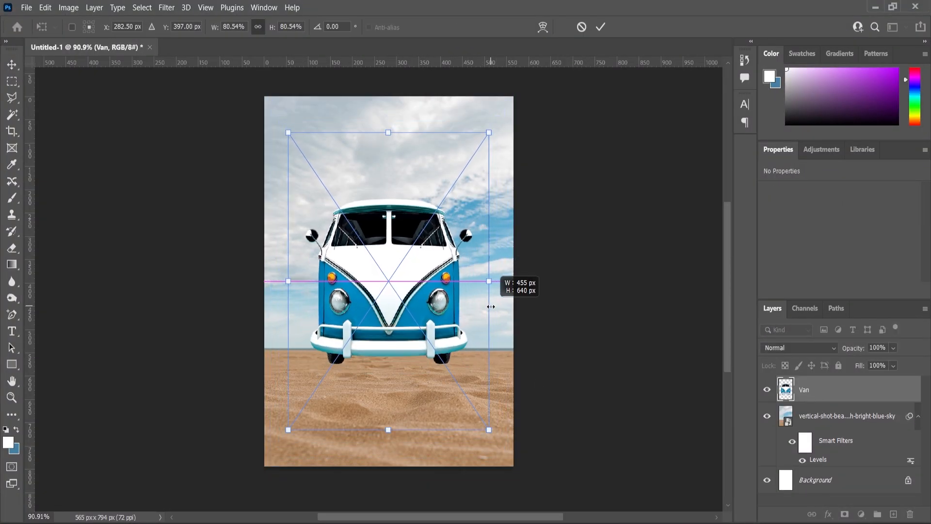
{"action": "left_click", "coordinate": [11, 64]}
Move the van down onto the sand, reduce it to about 71% and centre it horizontally on the canvas.
{"action": "scroll", "coordinate": [419, 351], "scroll_direction": "up", "scroll_amount": 3}
{"action": "left_click_drag", "start_coordinate": [419, 311], "coordinate": [427, 412]}
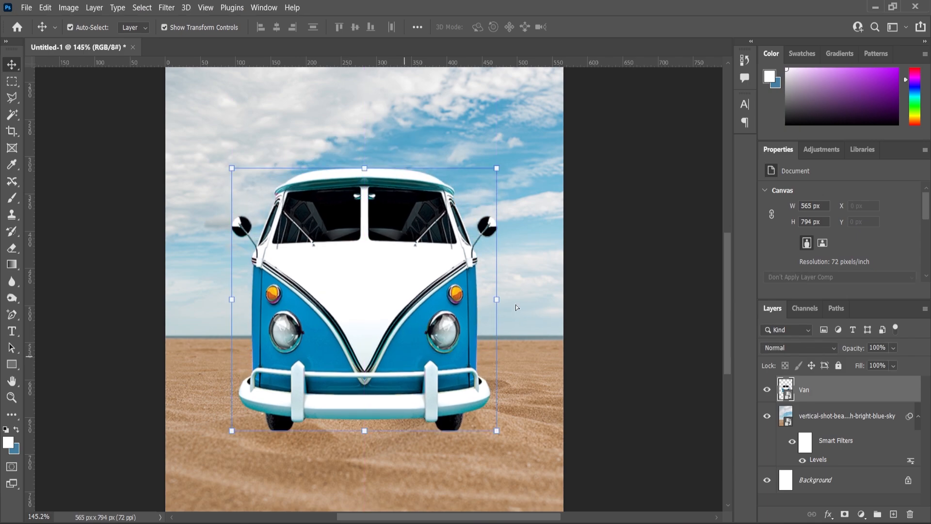
{"action": "left_click_drag", "start_coordinate": [497, 299], "coordinate": [500, 331]}
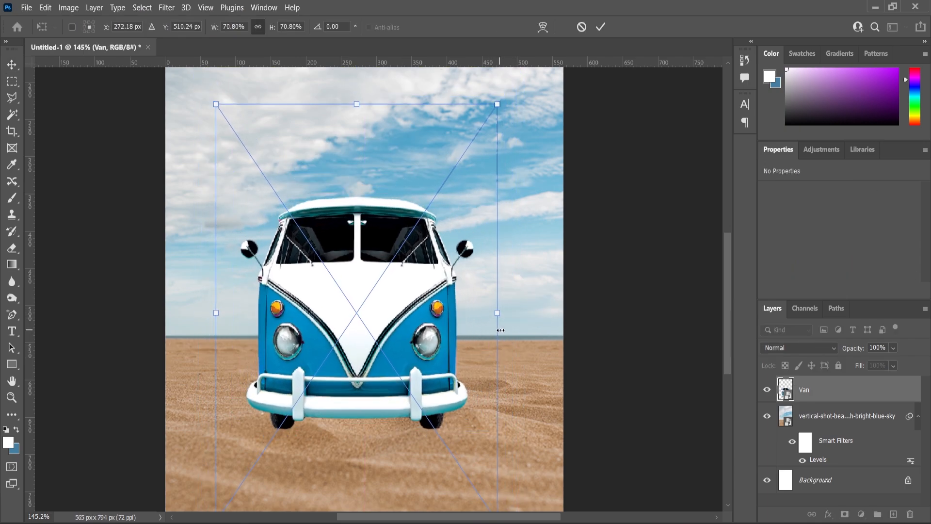
{"action": "left_click", "coordinate": [19, 63]}
{"action": "left_click_drag", "start_coordinate": [316, 237], "coordinate": [324, 237]}
{"action": "scroll", "coordinate": [324, 237], "scroll_direction": "down", "scroll_amount": 3}
{"action": "scroll", "coordinate": [415, 339], "scroll_direction": "up", "scroll_amount": 4}
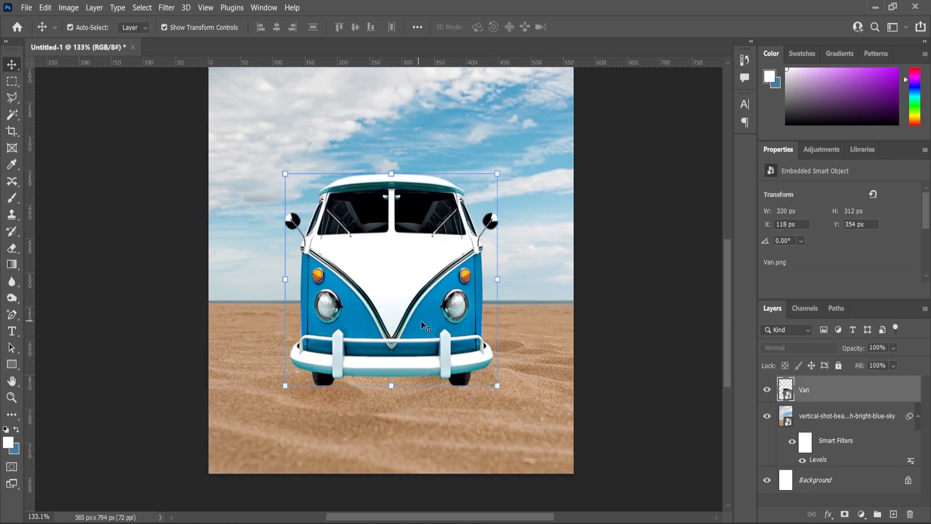
Add a new empty layer between the van and the beach photo and set the foreground colour to black (000000).
{"action": "left_click", "coordinate": [844, 417]}
{"action": "left_click", "coordinate": [893, 514]}
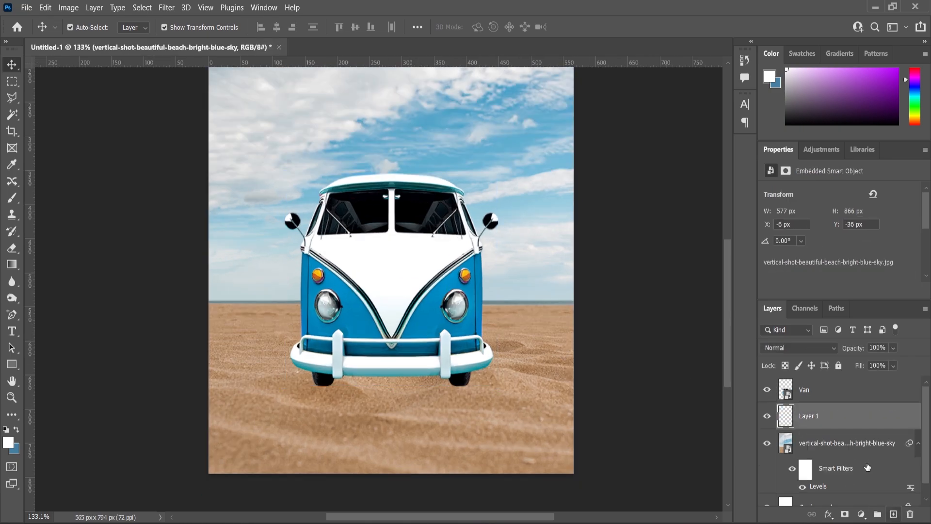
{"action": "left_click", "coordinate": [8, 442]}
{"action": "left_click", "coordinate": [308, 246]}
{"action": "left_click", "coordinate": [580, 101]}
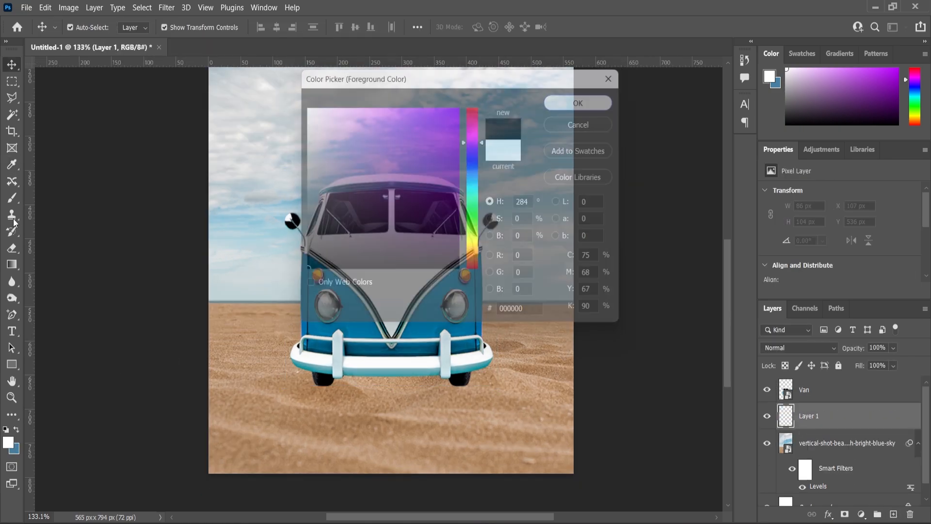
Paint a soft black shadow on the sand under the van's bumper using a flattened brush at size 250.
{"action": "key", "text": "b"}
{"action": "scroll", "coordinate": [393, 358], "scroll_direction": "up", "scroll_amount": 5}
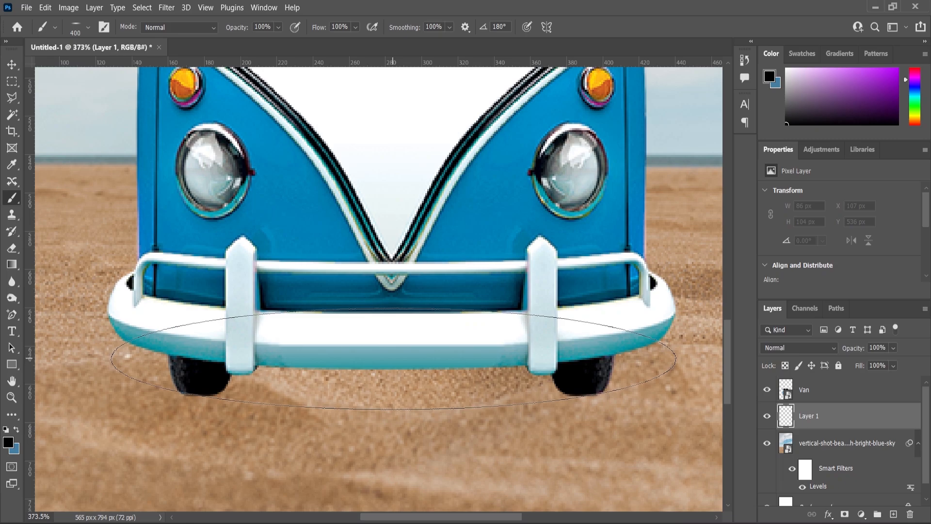
{"action": "key", "text": "bracketleft"}
{"action": "key", "text": "bracketleft"}
{"action": "key", "text": "bracketleft"}
{"action": "left_click", "coordinate": [393, 366]}
{"action": "left_click", "coordinate": [393, 366]}
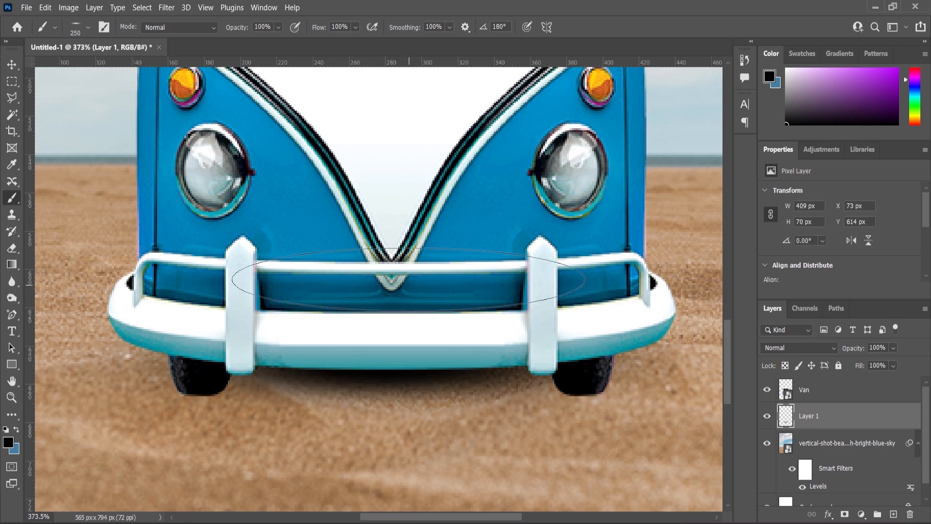
{"action": "key", "text": "ctrl+0"}
Compare the composition with and without the van's ground shadow by toggling the visibility of Layer 1.
{"action": "left_click", "coordinate": [767, 416]}
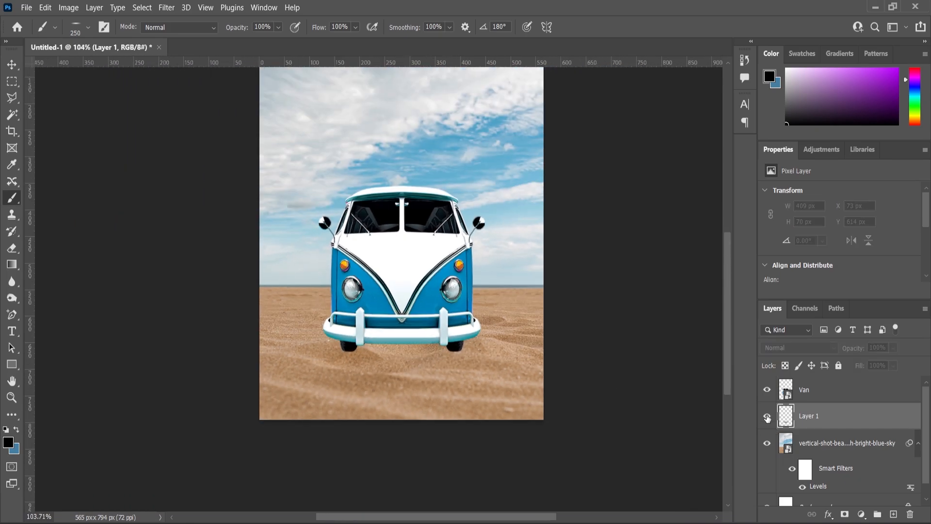
{"action": "left_click", "coordinate": [766, 416]}
{"action": "left_click", "coordinate": [766, 416]}
{"action": "left_click", "coordinate": [767, 416]}
{"action": "left_click", "coordinate": [13, 65]}
{"action": "left_click", "coordinate": [239, 242]}
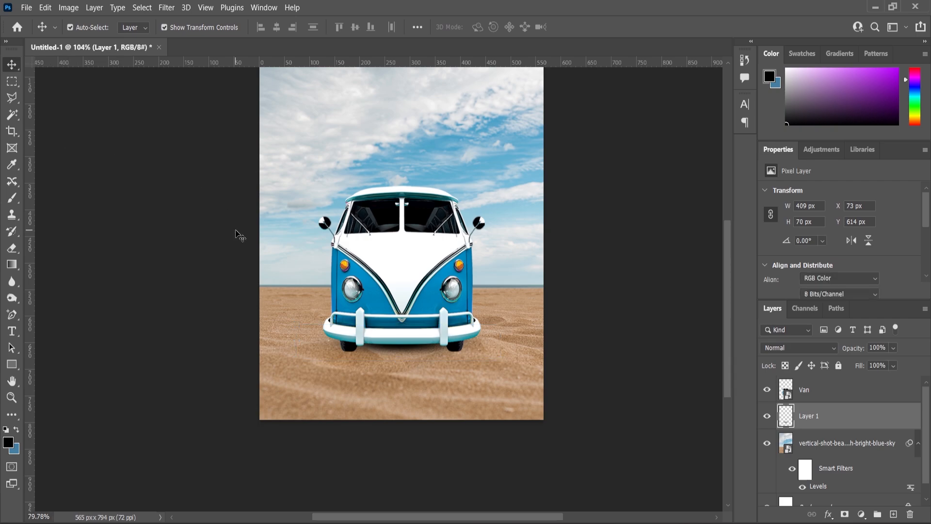
{"action": "scroll", "coordinate": [481, 346], "scroll_direction": "down", "scroll_amount": 2}
{"action": "scroll", "coordinate": [424, 184], "scroll_direction": "up", "scroll_amount": 3}
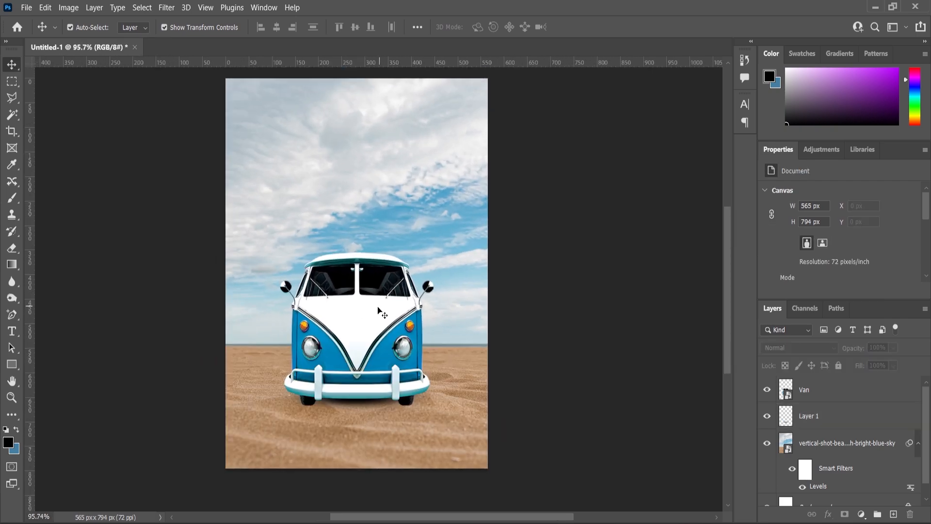
Place the Palm Tree image from the Beach folder, scaled to about 89% and rotated about 28.9°.
{"action": "left_click", "coordinate": [551, 522]}
{"action": "left_click", "coordinate": [479, 295]}
{"action": "left_click_drag", "start_coordinate": [338, 127], "coordinate": [275, 199]}
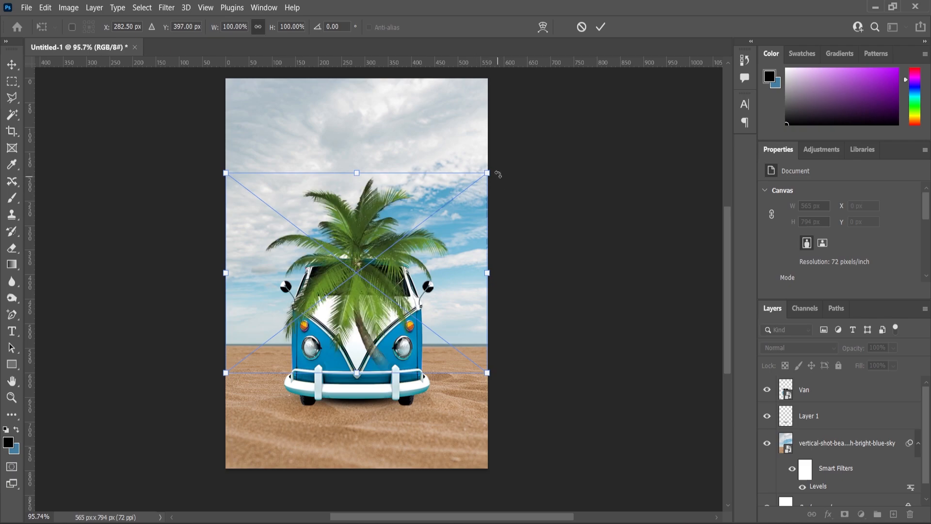
{"action": "left_click_drag", "start_coordinate": [486, 175], "coordinate": [489, 219]}
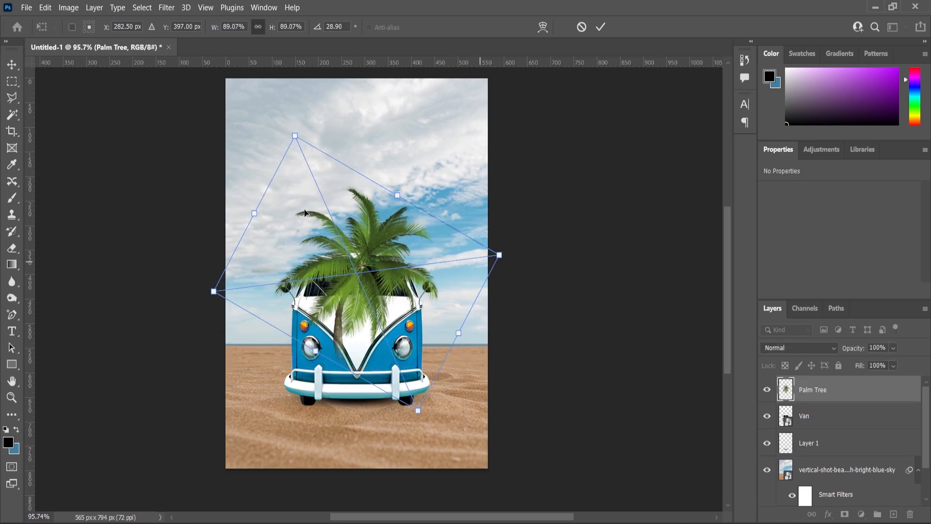
{"action": "key", "text": "Return"}
Move the palm tree to the canvas's upper-left corner, partly beyond the edge, and rotate it to about 37°.
{"action": "left_click_drag", "start_coordinate": [348, 259], "coordinate": [240, 144]}
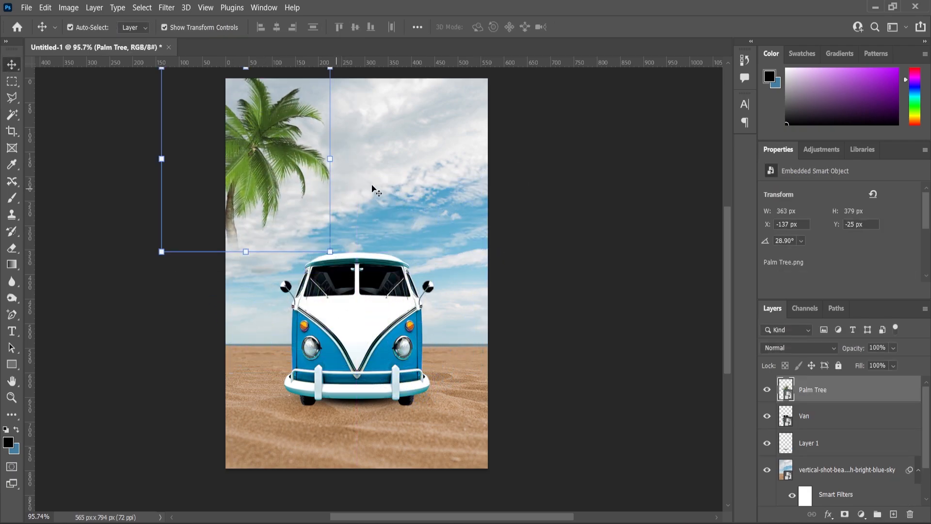
{"action": "left_click_drag", "start_coordinate": [331, 155], "coordinate": [325, 163]}
{"action": "left_click_drag", "start_coordinate": [394, 145], "coordinate": [396, 168]}
{"action": "key", "text": "Return"}
{"action": "scroll", "coordinate": [262, 133], "scroll_direction": "up", "scroll_amount": 4}
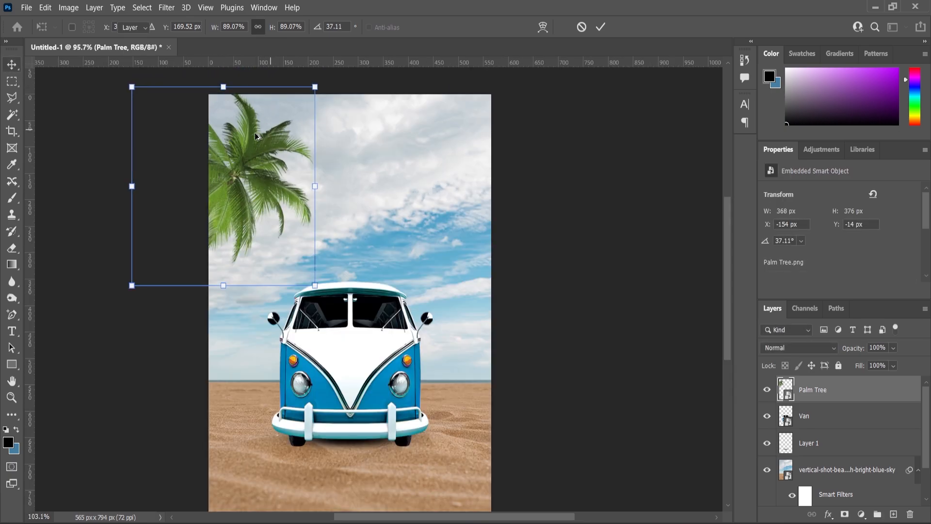
Darken the palm tree with a Levels adjustment, setting the midtones to 0.87.
{"action": "left_click", "coordinate": [68, 7]}
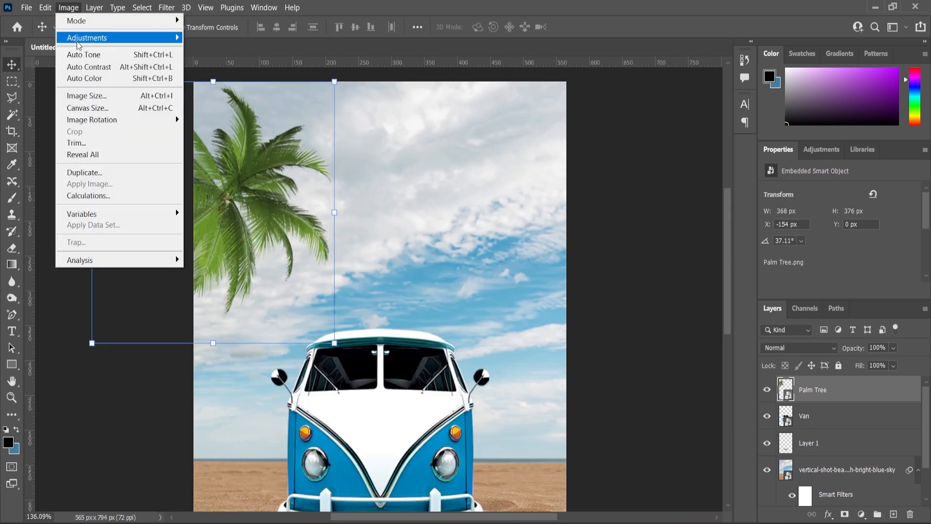
{"action": "mouse_move", "coordinate": [97, 36]}
{"action": "left_click", "coordinate": [209, 79]}
{"action": "left_click_drag", "start_coordinate": [569, 244], "coordinate": [576, 245]}
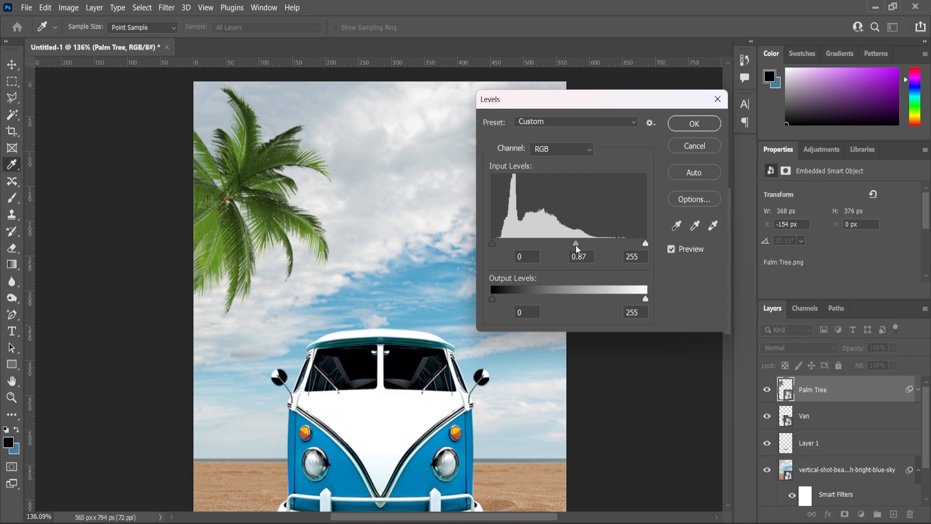
{"action": "left_click", "coordinate": [686, 127]}
{"action": "scroll", "coordinate": [382, 235], "scroll_direction": "down", "scroll_amount": 6}
{"action": "scroll", "coordinate": [381, 241], "scroll_direction": "up", "scroll_amount": 2}
{"action": "left_click", "coordinate": [596, 315]}
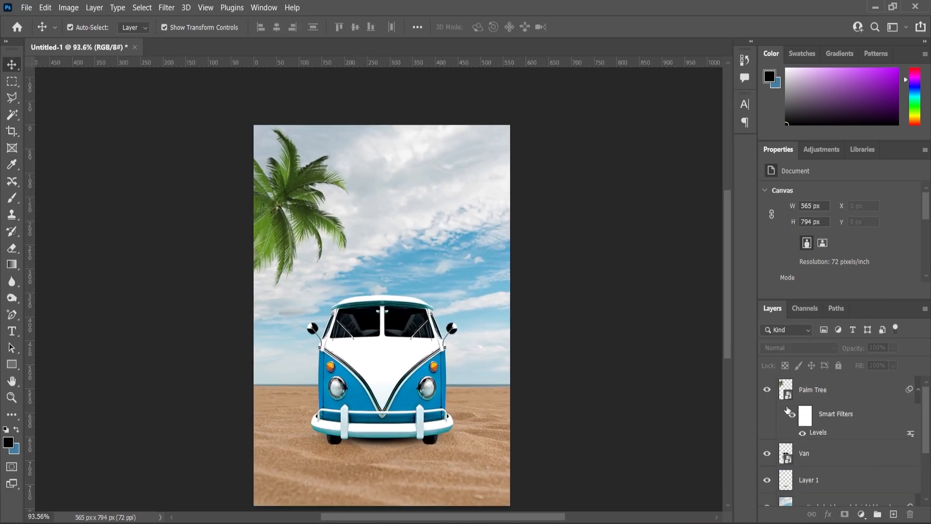
Hide the Palm Tree layer.
{"action": "left_click", "coordinate": [767, 389]}
{"action": "left_click", "coordinate": [767, 390]}
{"action": "left_click", "coordinate": [767, 389]}
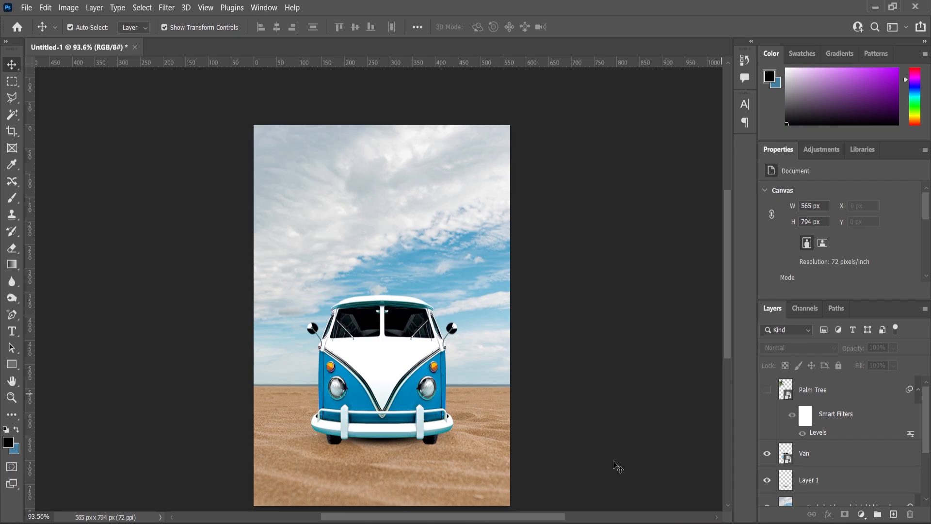
Place the Rain Glass image from the Beach folder over the sky and enlarge it to about 142%.
{"action": "key", "text": "alt+Tab"}
{"action": "left_click", "coordinate": [538, 272]}
{"action": "left_click_drag", "start_coordinate": [682, 123], "coordinate": [427, 320]}
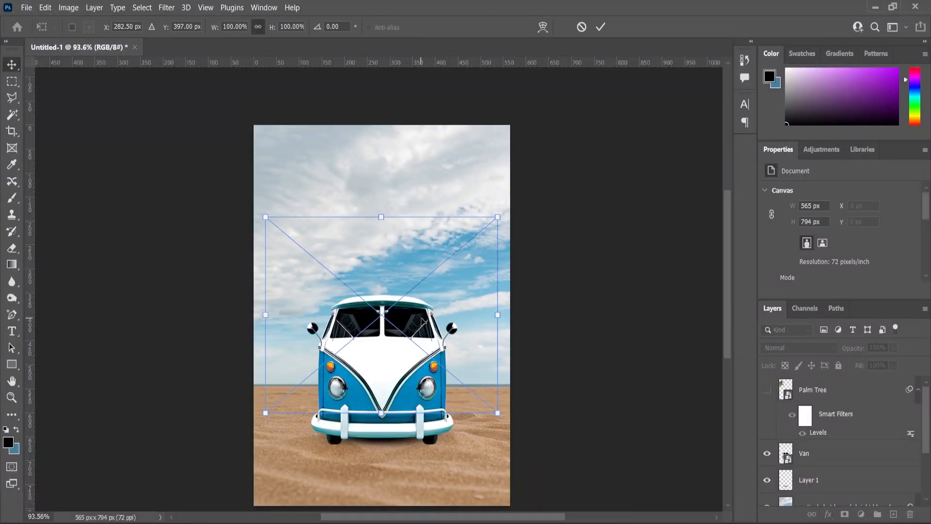
{"action": "left_click_drag", "start_coordinate": [496, 219], "coordinate": [529, 187]}
{"action": "left_click_drag", "start_coordinate": [468, 316], "coordinate": [471, 254]}
{"action": "left_click_drag", "start_coordinate": [531, 377], "coordinate": [545, 390]}
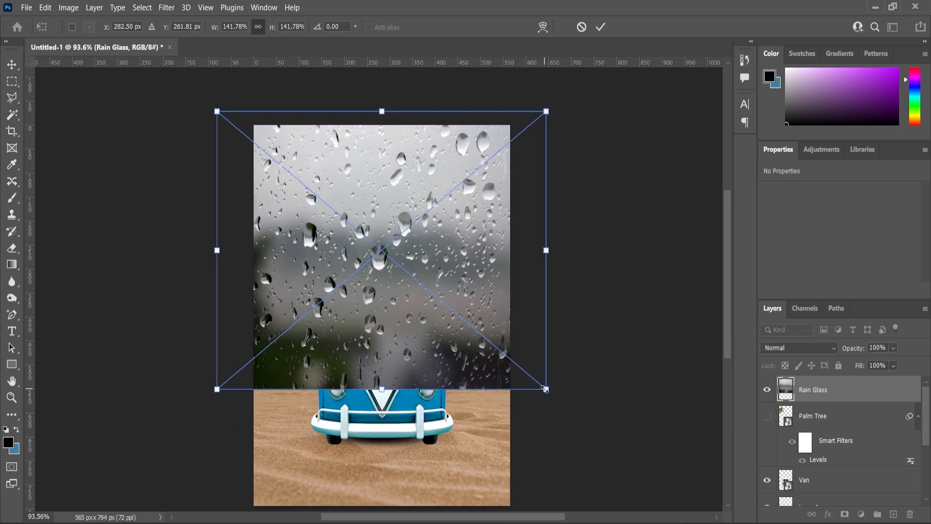
Move the Rain Glass layer directly above the beach photo and blend it with Multiply at 29% opacity.
{"action": "left_click_drag", "start_coordinate": [825, 389], "coordinate": [828, 476]}
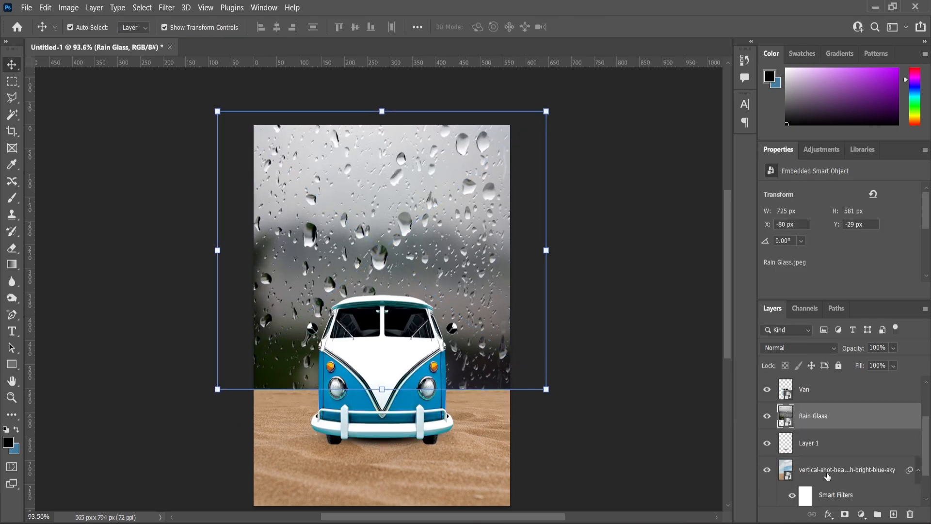
{"action": "left_click_drag", "start_coordinate": [803, 413], "coordinate": [805, 456]}
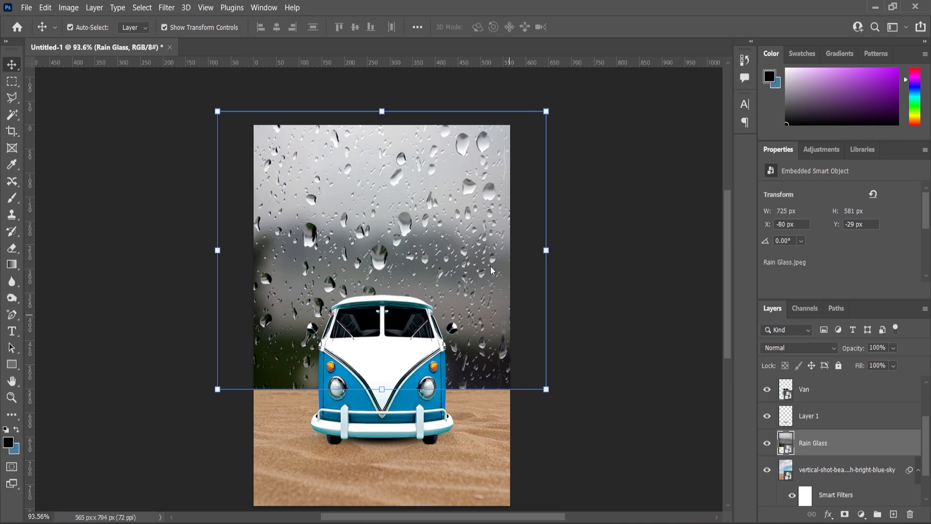
{"action": "left_click", "coordinate": [831, 348]}
{"action": "left_click", "coordinate": [781, 247]}
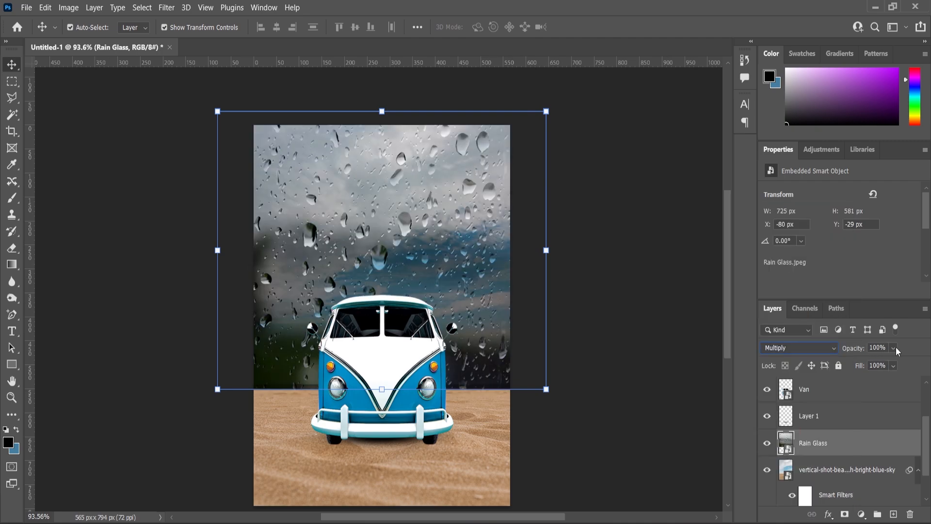
{"action": "left_click_drag", "start_coordinate": [877, 364], "coordinate": [869, 365]}
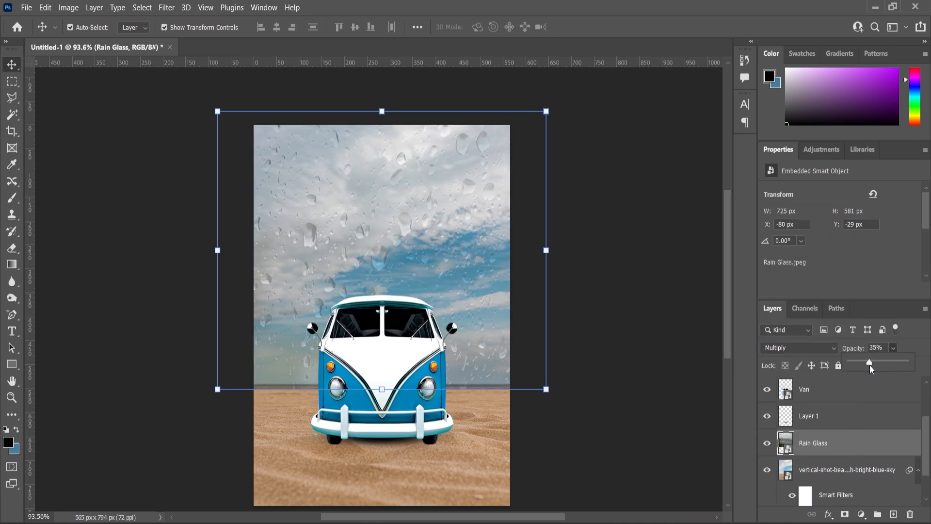
Add a layer mask to Rain Glass and fade out its lower part with an upward black-to-white linear gradient.
{"action": "left_click", "coordinate": [844, 514]}
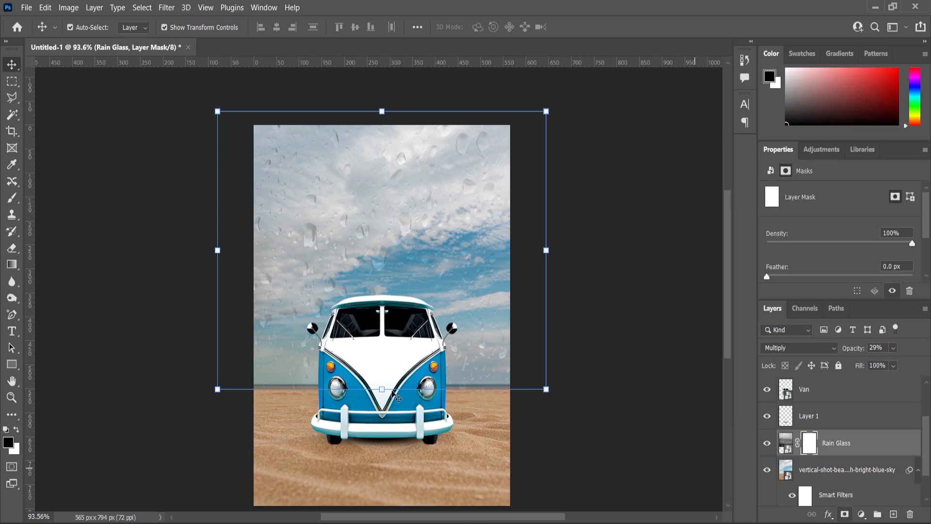
{"action": "left_click", "coordinate": [11, 264]}
{"action": "left_click_drag", "start_coordinate": [376, 387], "coordinate": [373, 167]}
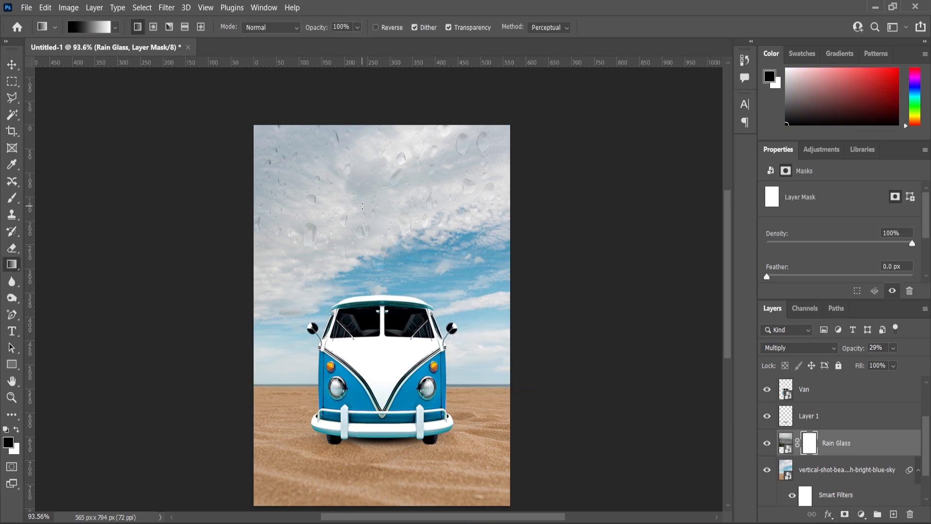
Enlarge the Rain Glass image to about 754 × 603 px and check its effect by toggling its visibility.
{"action": "left_click", "coordinate": [18, 63]}
{"action": "left_click_drag", "start_coordinate": [547, 390], "coordinate": [554, 395]}
{"action": "left_click", "coordinate": [12, 65]}
{"action": "left_click", "coordinate": [69, 135]}
{"action": "left_click", "coordinate": [467, 145]}
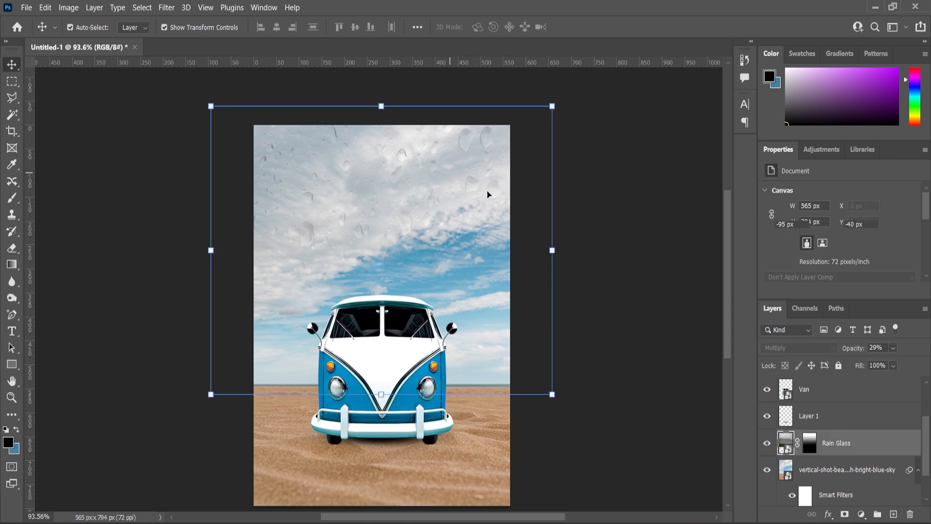
{"action": "left_click", "coordinate": [767, 445]}
{"action": "left_click", "coordinate": [767, 445]}
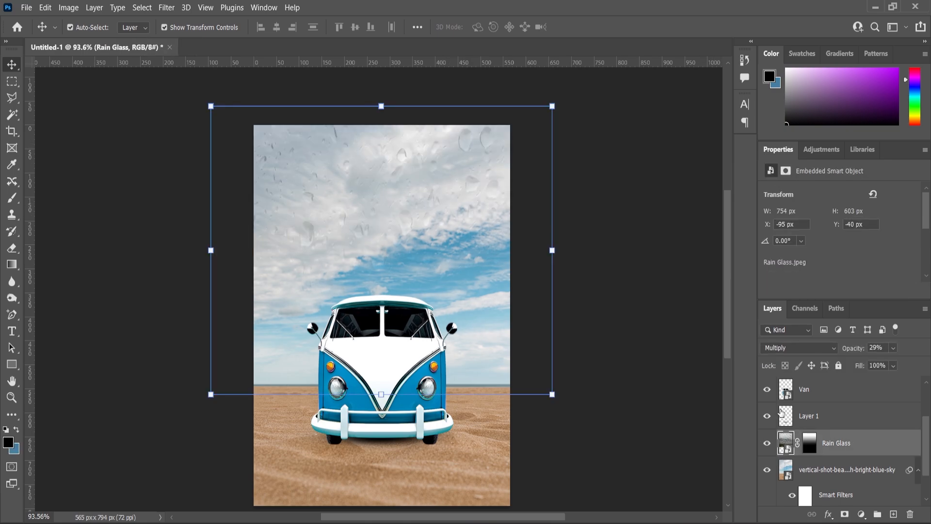
Show the Palm Tree layer and select the palm tree on the canvas.
{"action": "scroll", "coordinate": [780, 411], "scroll_direction": "up", "scroll_amount": 3}
{"action": "left_click", "coordinate": [767, 389]}
{"action": "left_click", "coordinate": [647, 381]}
{"action": "left_click", "coordinate": [298, 214]}
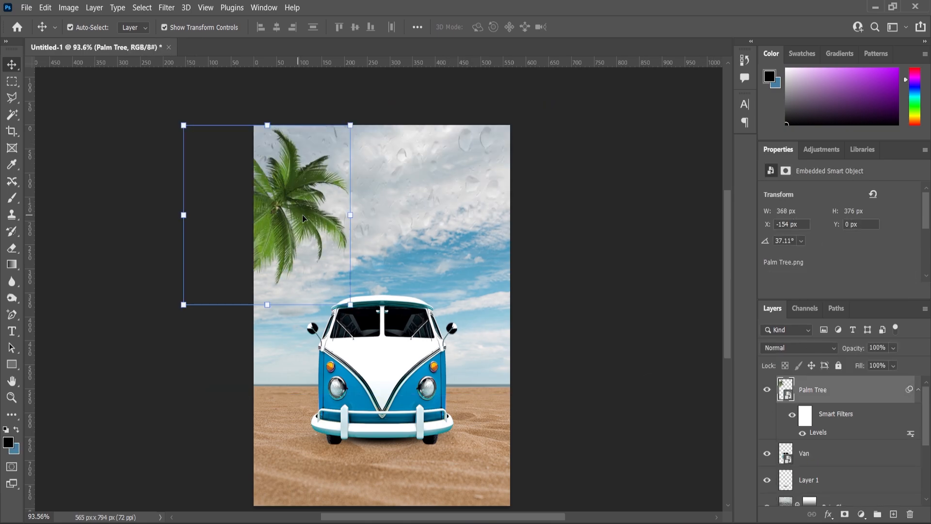
Duplicate the Palm Tree layer, move the copy to the right half of the sky and flip it horizontally.
{"action": "left_click_drag", "start_coordinate": [815, 391], "coordinate": [893, 515]}
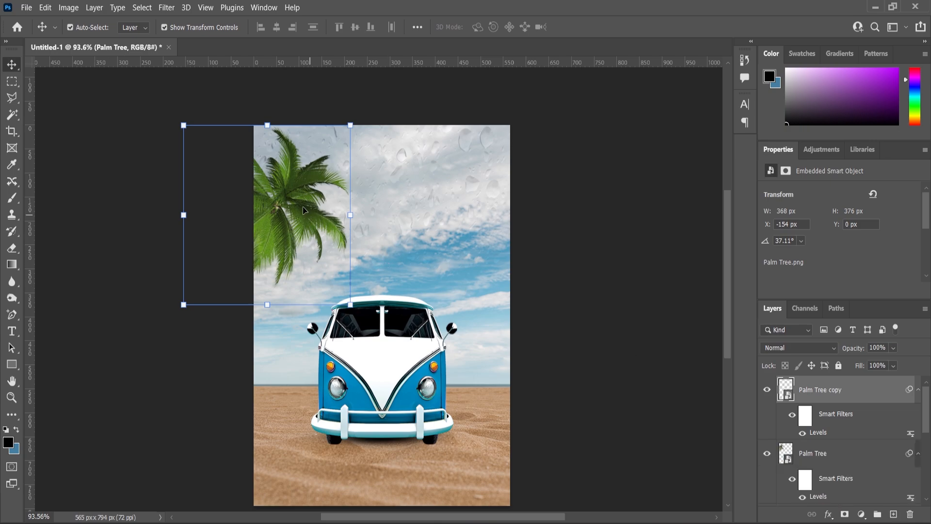
{"action": "left_click_drag", "start_coordinate": [327, 203], "coordinate": [468, 214]}
{"action": "left_click", "coordinate": [517, 225]}
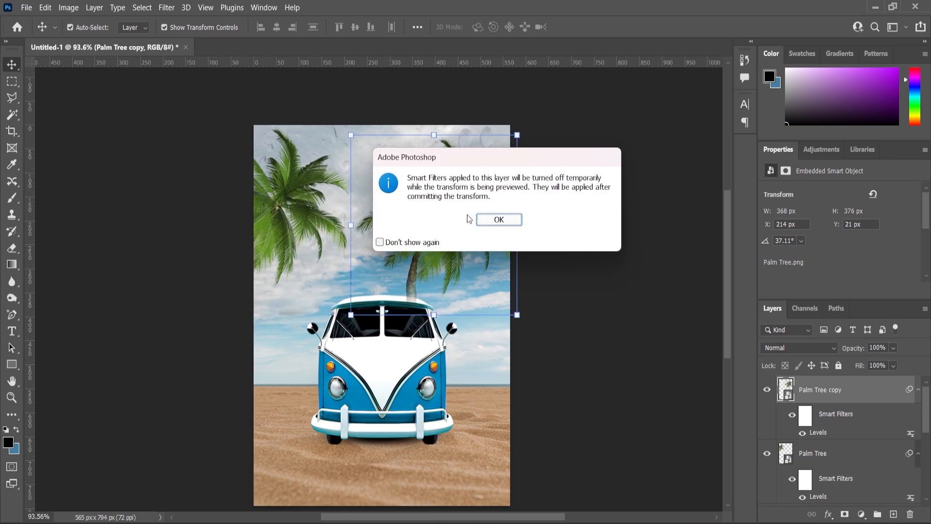
{"action": "left_click", "coordinate": [498, 220]}
{"action": "right_click", "coordinate": [459, 204]}
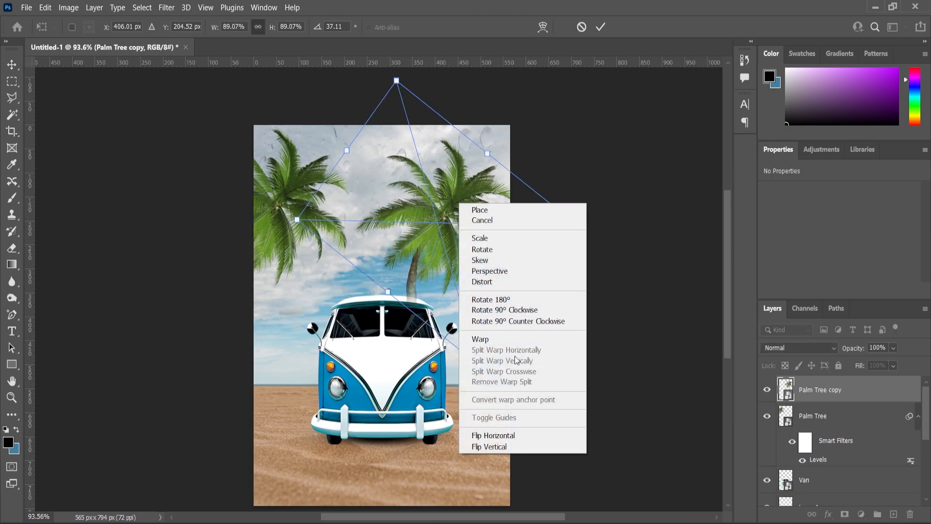
{"action": "left_click", "coordinate": [508, 436]}
Scale the palm tree copy to about 63.47%, rotate it to about 124.46° and place it at the poster's upper-right edge.
{"action": "left_click_drag", "start_coordinate": [442, 236], "coordinate": [485, 224]}
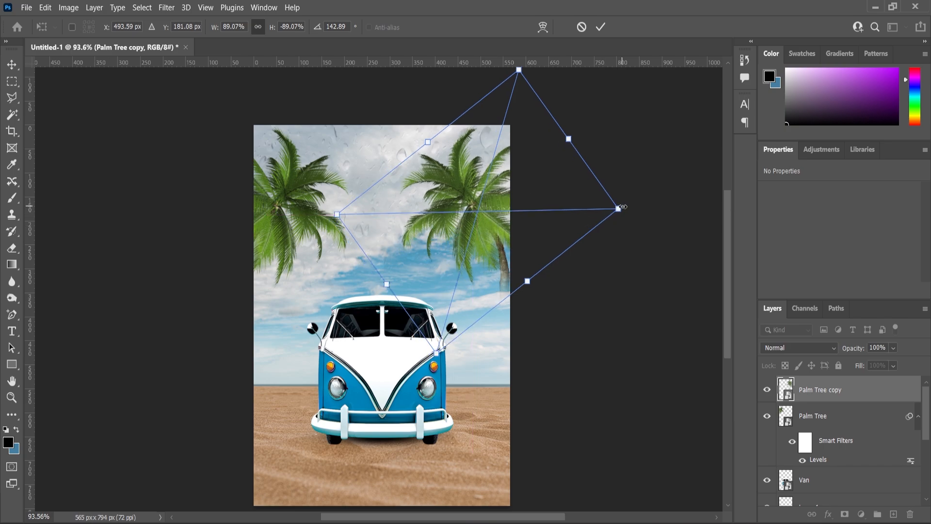
{"action": "left_click_drag", "start_coordinate": [619, 208], "coordinate": [610, 187]}
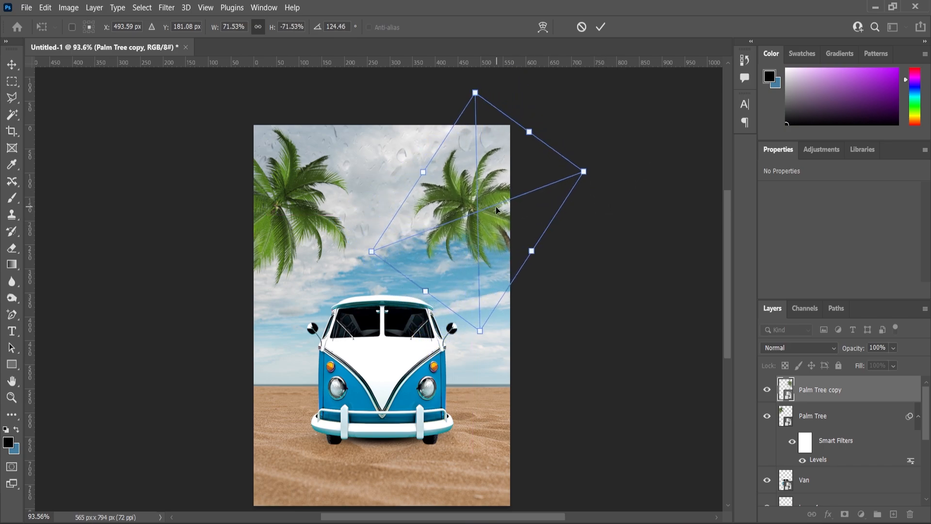
{"action": "left_click_drag", "start_coordinate": [489, 212], "coordinate": [491, 197]}
{"action": "left_click_drag", "start_coordinate": [587, 160], "coordinate": [578, 165]}
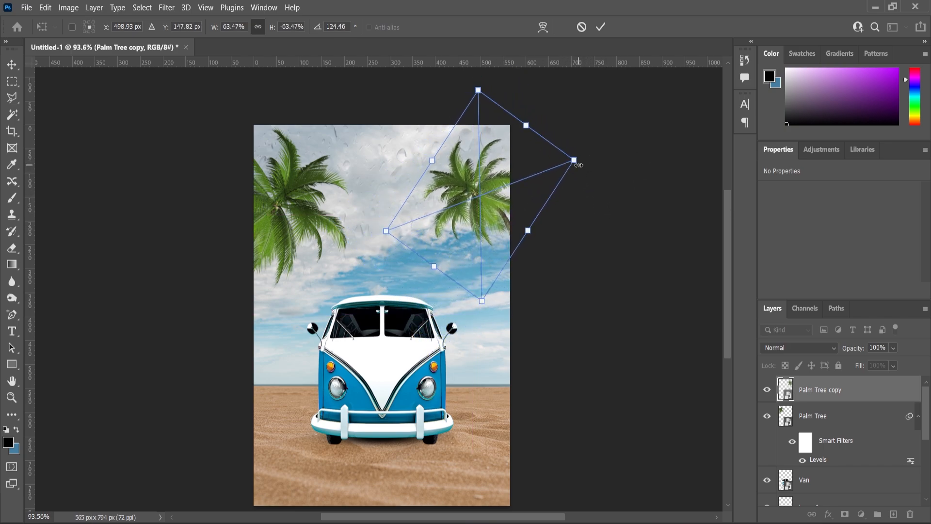
{"action": "left_click", "coordinate": [12, 64]}
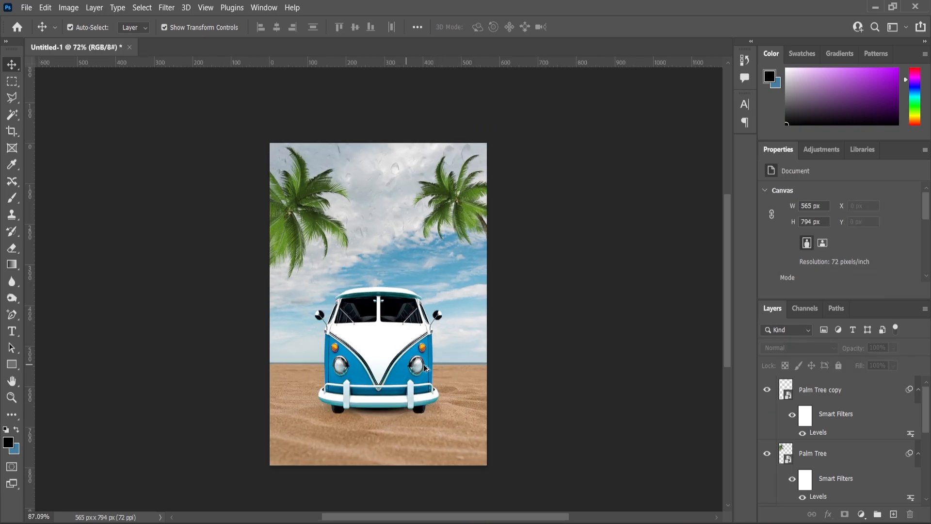
Place the Ball image from the Beach folder into the poster, scaled to about 42.88%.
{"action": "scroll", "coordinate": [435, 422], "scroll_direction": "up", "scroll_amount": 1}
{"action": "scroll", "coordinate": [455, 412], "scroll_direction": "down", "scroll_amount": 1}
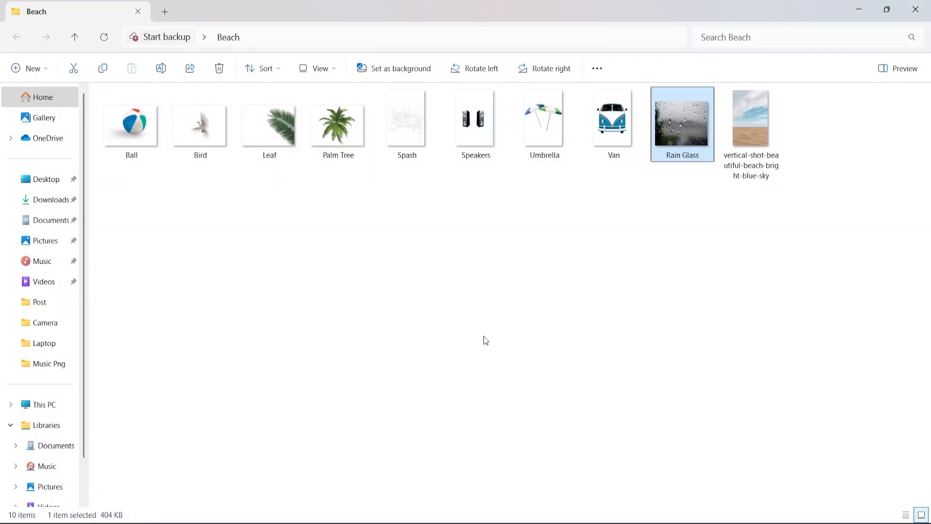
{"action": "left_click_drag", "start_coordinate": [144, 132], "coordinate": [356, 412]}
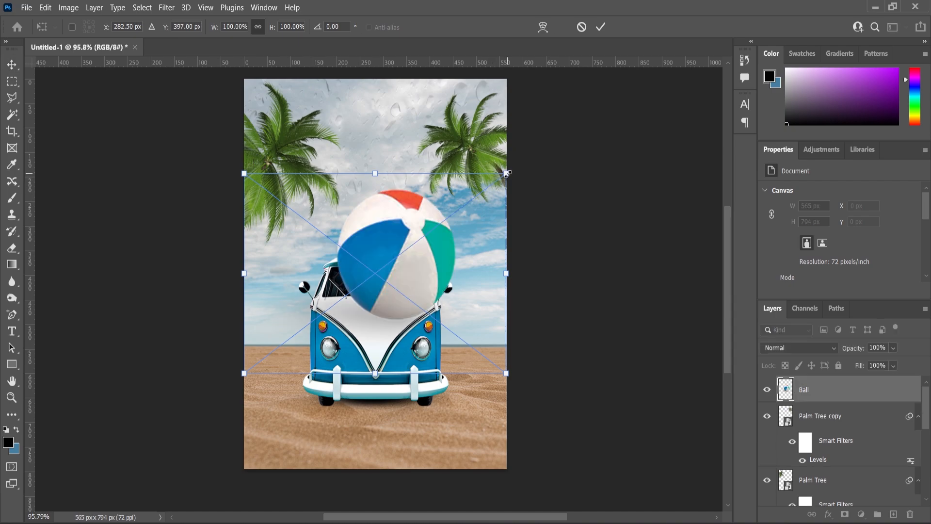
{"action": "left_click_drag", "start_coordinate": [506, 173], "coordinate": [431, 231]}
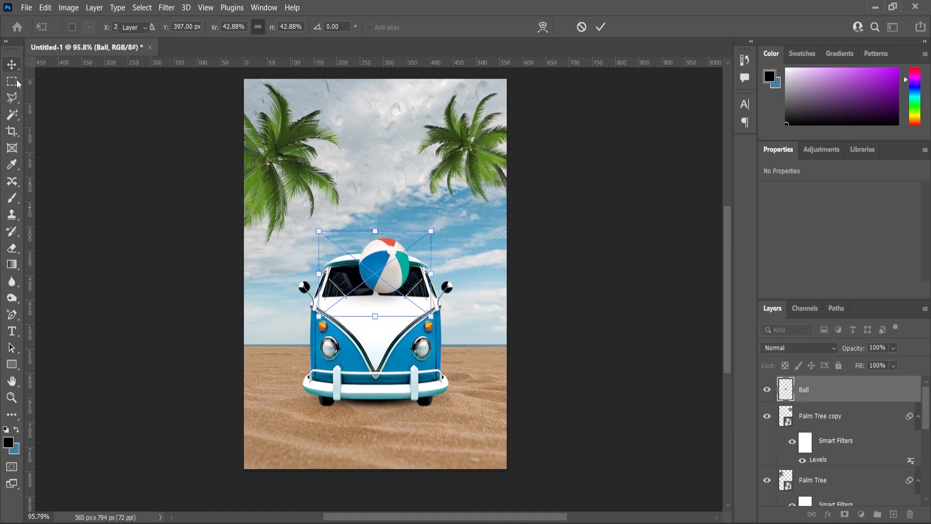
{"action": "key", "text": "Return"}
Move the beach ball onto the sand before the van's left wheel and reduce it to about 28.49%.
{"action": "scroll", "coordinate": [366, 401], "scroll_direction": "up", "scroll_amount": 2}
{"action": "left_click_drag", "start_coordinate": [384, 186], "coordinate": [325, 364]}
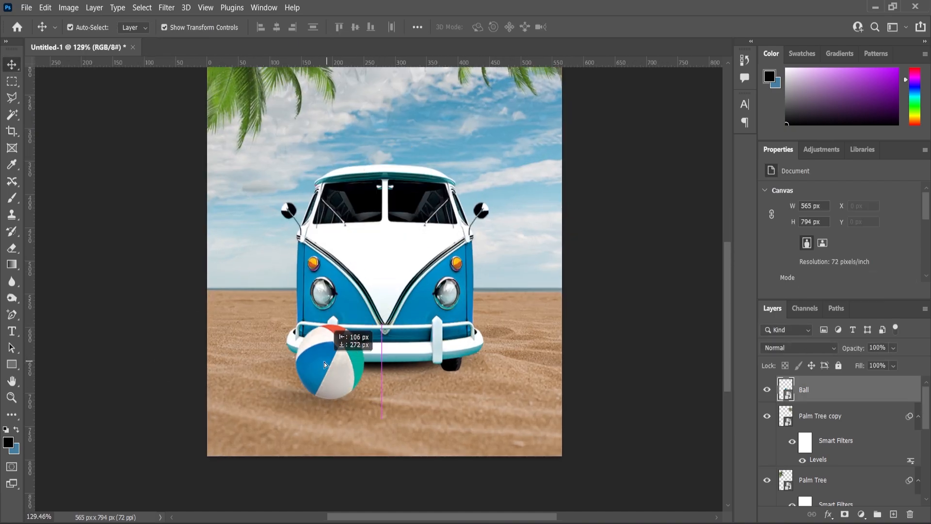
{"action": "left_click_drag", "start_coordinate": [376, 323], "coordinate": [358, 354]}
{"action": "left_click_drag", "start_coordinate": [313, 383], "coordinate": [320, 371]}
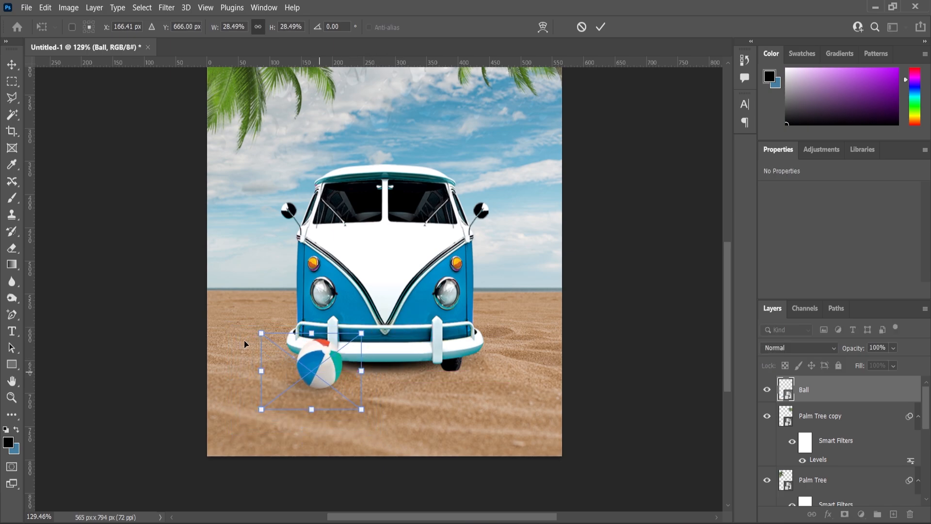
{"action": "key", "text": "Return"}
Paint a soft black shadow under the ball on a new layer below Ball, and set its opacity to 90%.
{"action": "scroll", "coordinate": [339, 401], "scroll_direction": "up", "scroll_amount": 4}
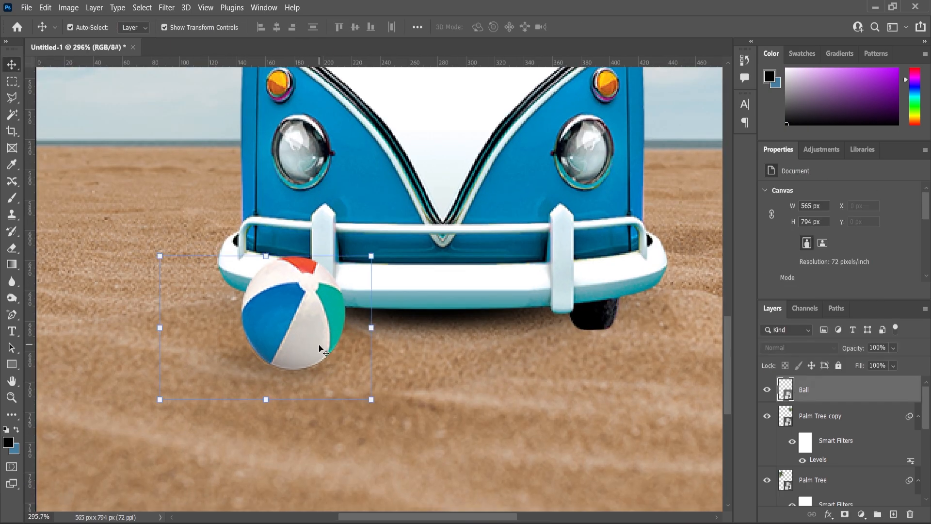
{"action": "left_click", "coordinate": [797, 420]}
{"action": "key", "text": "ctrl+shift+alt+n"}
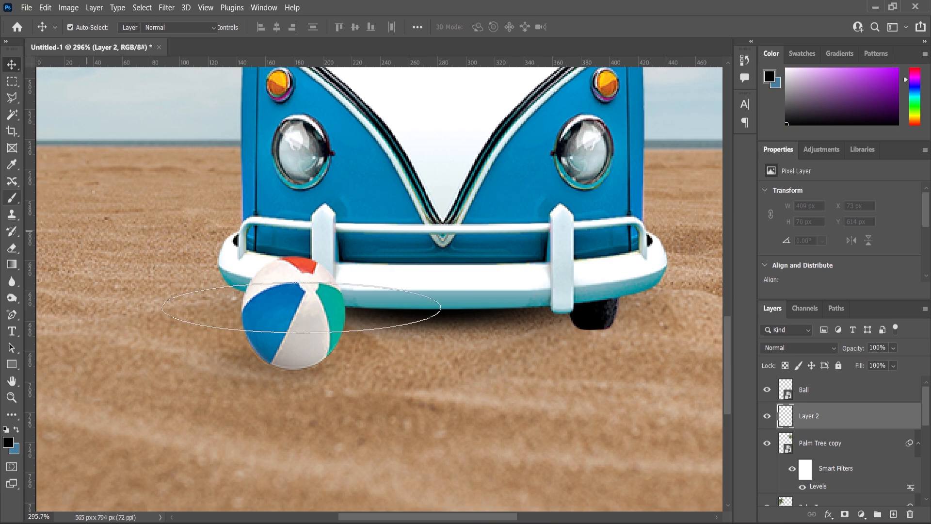
{"action": "key", "text": "b"}
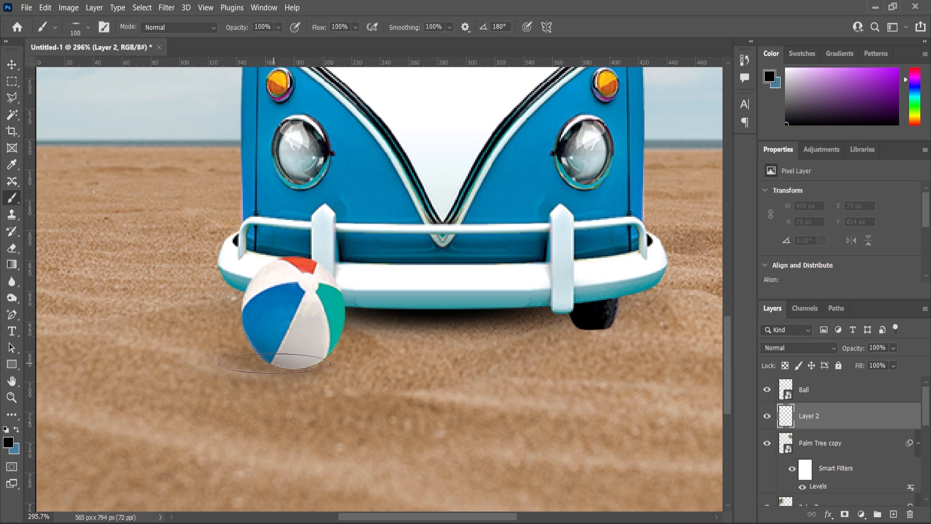
{"action": "left_click_drag", "start_coordinate": [219, 365], "coordinate": [333, 368]}
{"action": "scroll", "coordinate": [454, 315], "scroll_direction": "down", "scroll_amount": 4}
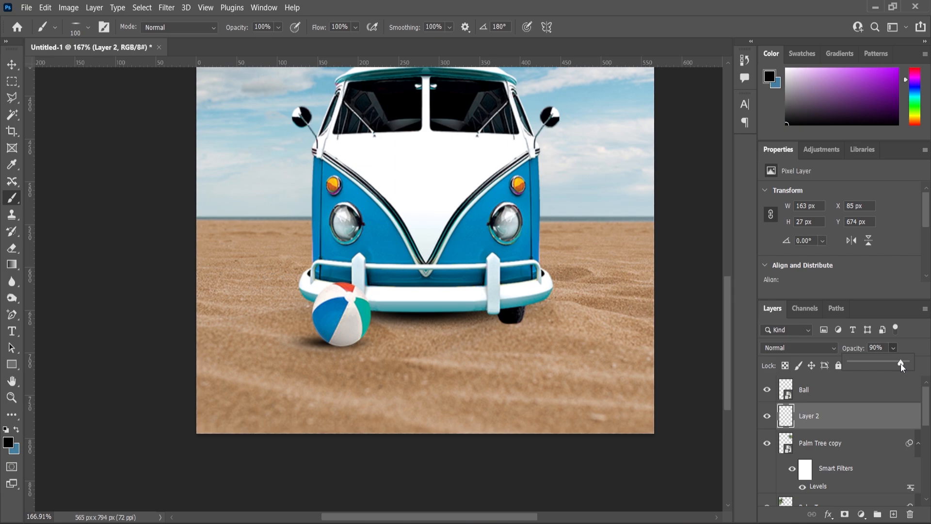
{"action": "scroll", "coordinate": [475, 341], "scroll_direction": "down", "scroll_amount": 2}
{"action": "scroll", "coordinate": [411, 358], "scroll_direction": "down", "scroll_amount": 2}
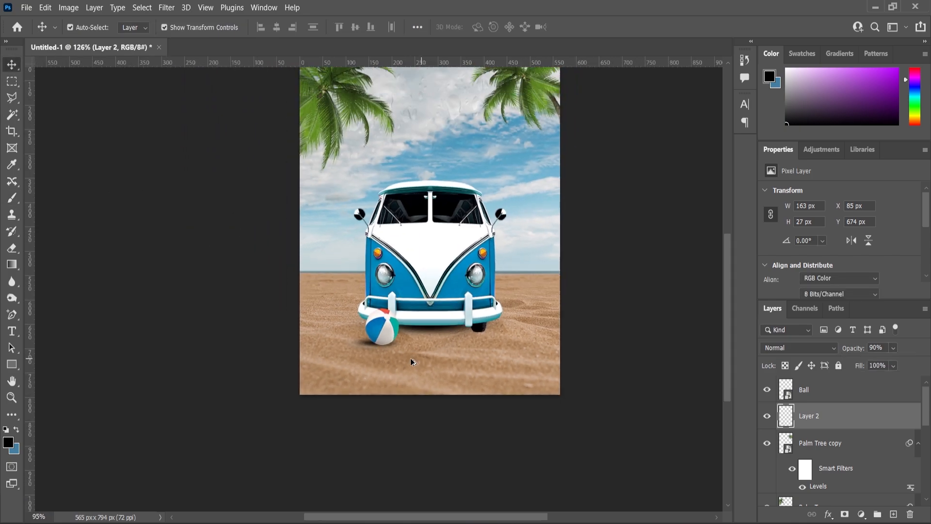
{"action": "left_click", "coordinate": [412, 358]}
Place the Spash image from the Beach folder over the van and shift it down to about Y 480 px.
{"action": "scroll", "coordinate": [431, 345], "scroll_direction": "down", "scroll_amount": 3}
{"action": "scroll", "coordinate": [478, 300], "scroll_direction": "up", "scroll_amount": 2}
{"action": "scroll", "coordinate": [478, 290], "scroll_direction": "down", "scroll_amount": 1}
{"action": "scroll", "coordinate": [473, 224], "scroll_direction": "up", "scroll_amount": 1}
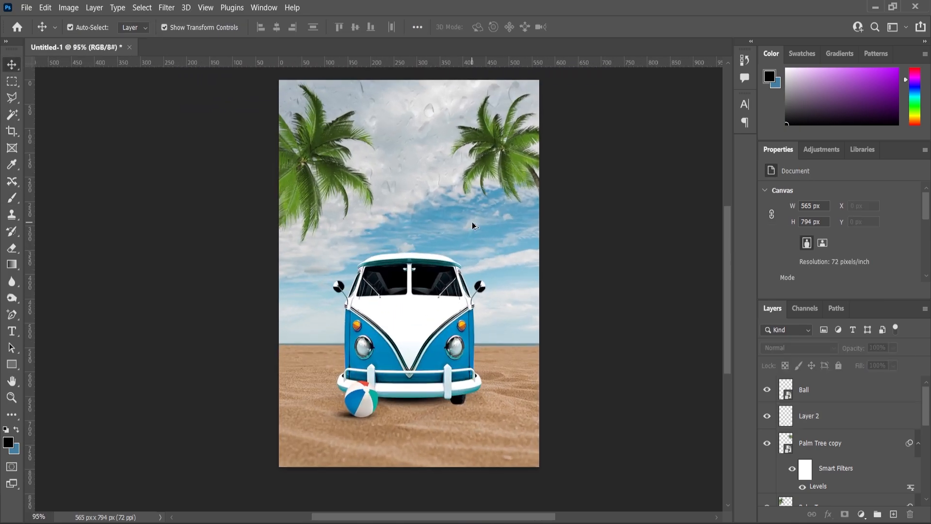
{"action": "key", "text": "alt+Tab"}
{"action": "left_click", "coordinate": [458, 296]}
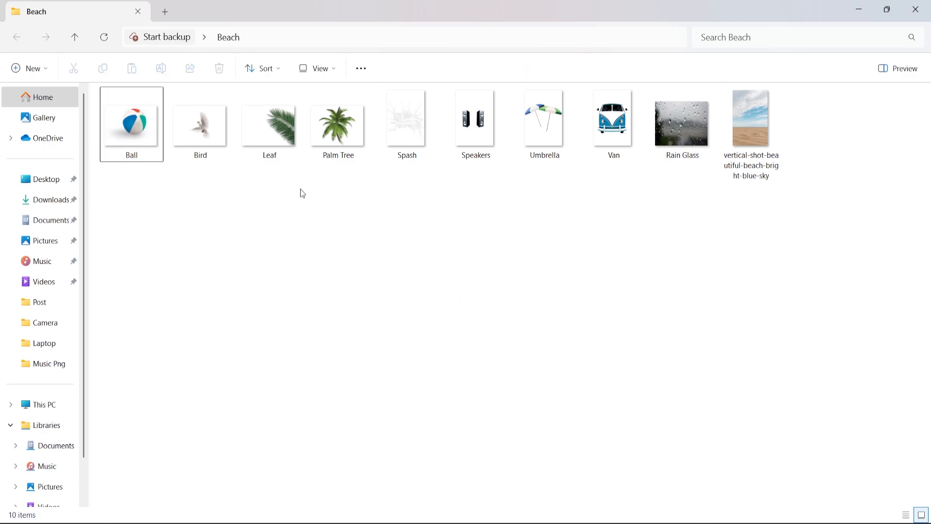
{"action": "left_click_drag", "start_coordinate": [417, 130], "coordinate": [444, 350]}
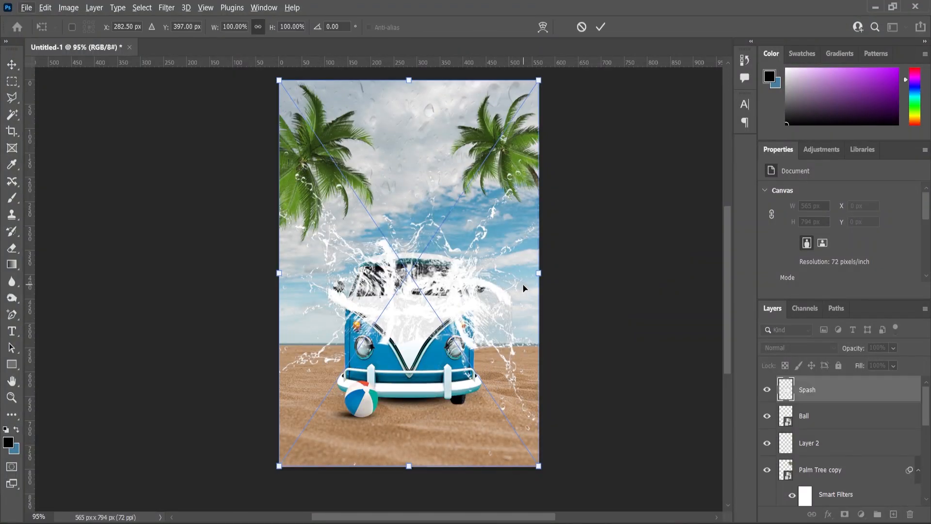
{"action": "left_click_drag", "start_coordinate": [443, 298], "coordinate": [444, 338]}
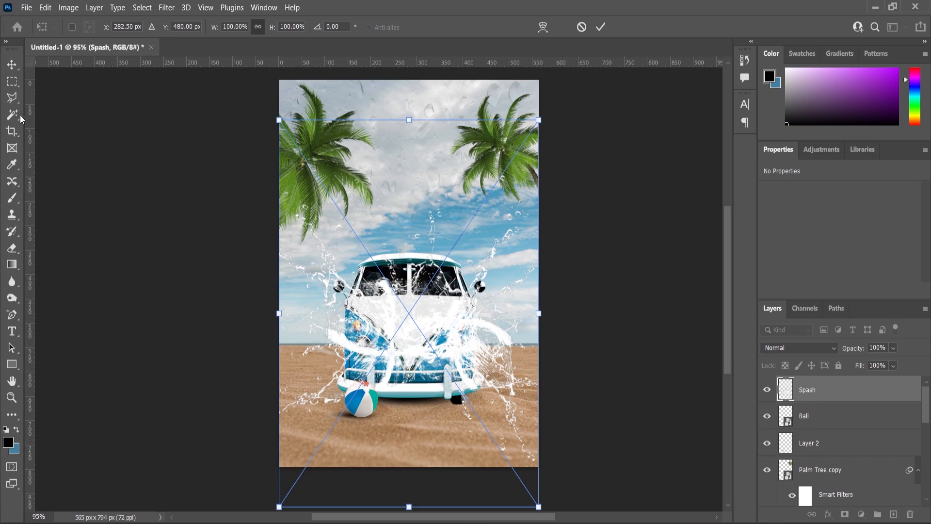
{"action": "left_click", "coordinate": [12, 65]}
Move the Spash layer directly above Rain Glass, scale it to about 82.92% and nudge it left behind the van.
{"action": "mouse_move", "coordinate": [807, 390]}
{"action": "left_mouse_down"}
{"action": "mouse_move", "coordinate": [824, 514]}
{"action": "mouse_move", "coordinate": [822, 388]}
{"action": "left_mouse_up"}
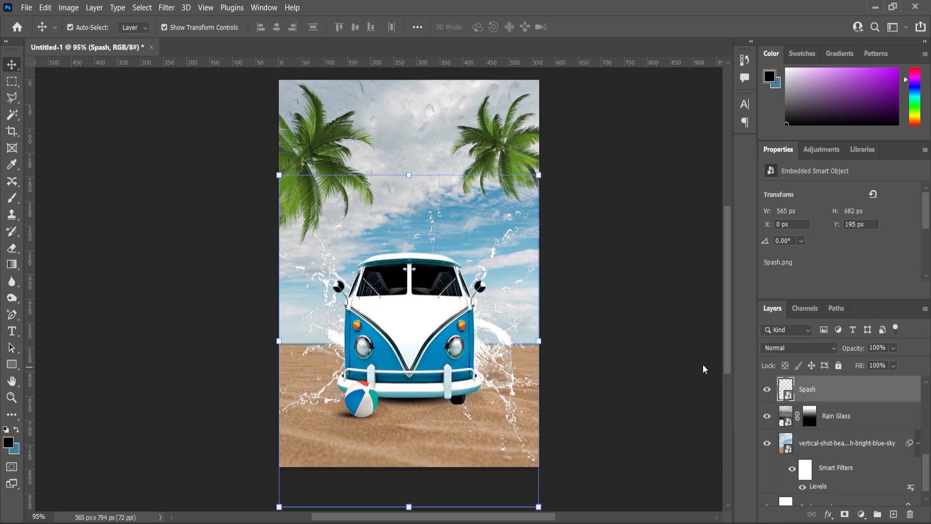
{"action": "scroll", "coordinate": [546, 229], "scroll_direction": "up", "scroll_amount": 1}
{"action": "left_click_drag", "start_coordinate": [555, 162], "coordinate": [536, 151]}
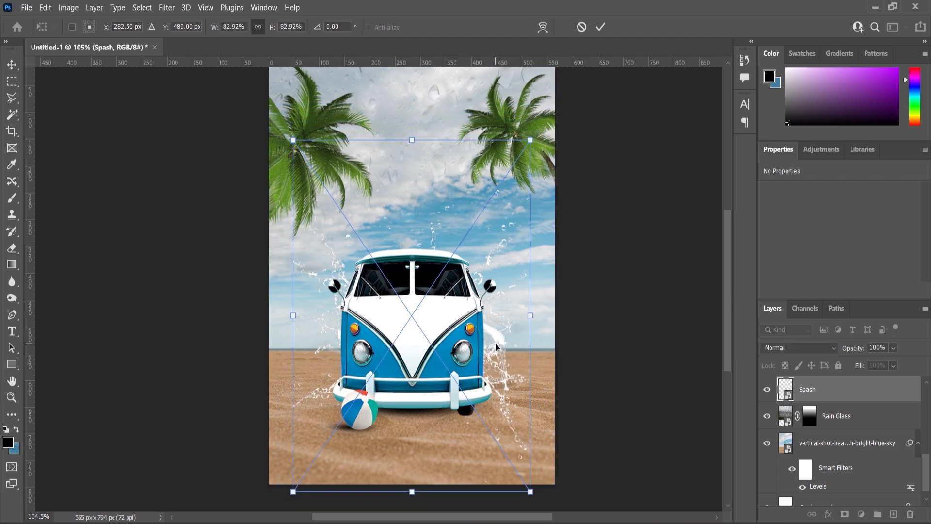
{"action": "left_click_drag", "start_coordinate": [496, 346], "coordinate": [483, 344]}
{"action": "left_click", "coordinate": [10, 67]}
{"action": "left_click", "coordinate": [129, 255]}
Place the Speakers image from the Beach folder directly above the Spash layer.
{"action": "scroll", "coordinate": [511, 394], "scroll_direction": "up", "scroll_amount": 3}
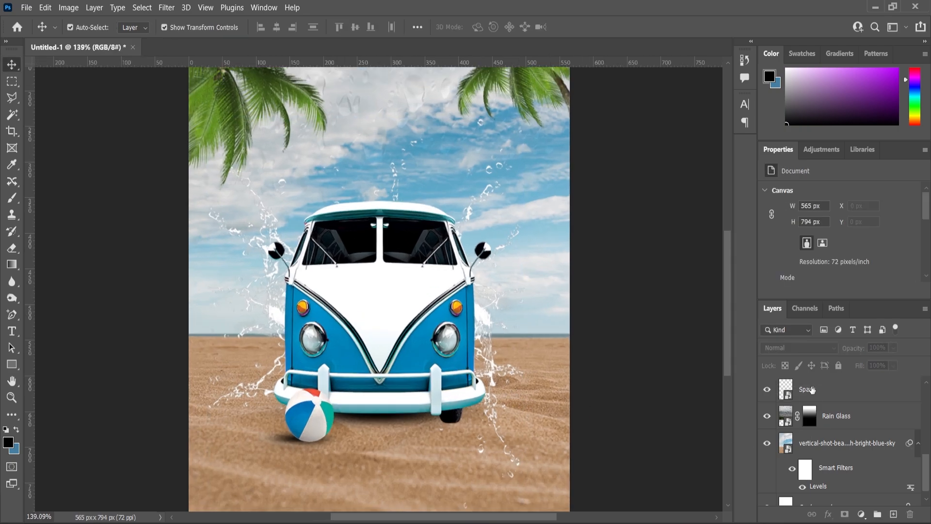
{"action": "left_click", "coordinate": [812, 389]}
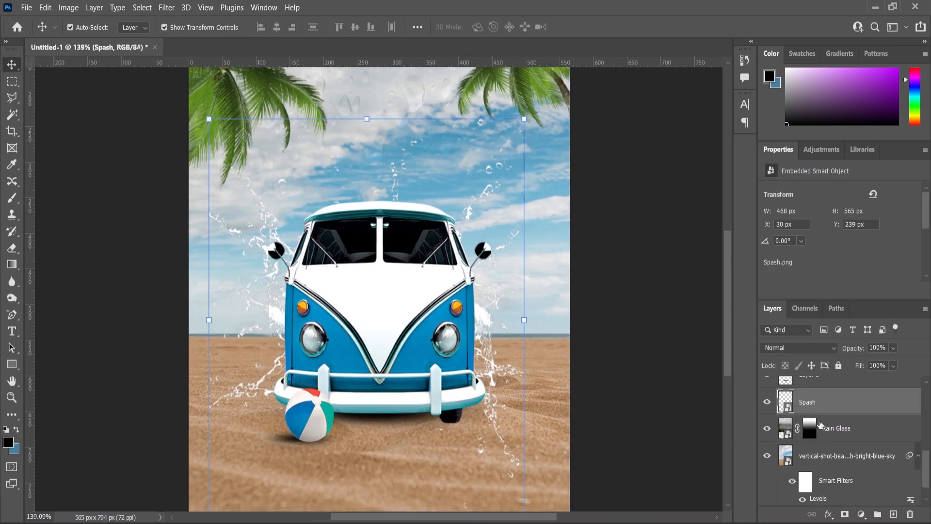
{"action": "left_click", "coordinate": [528, 523]}
{"action": "left_click_drag", "start_coordinate": [480, 130], "coordinate": [367, 352]}
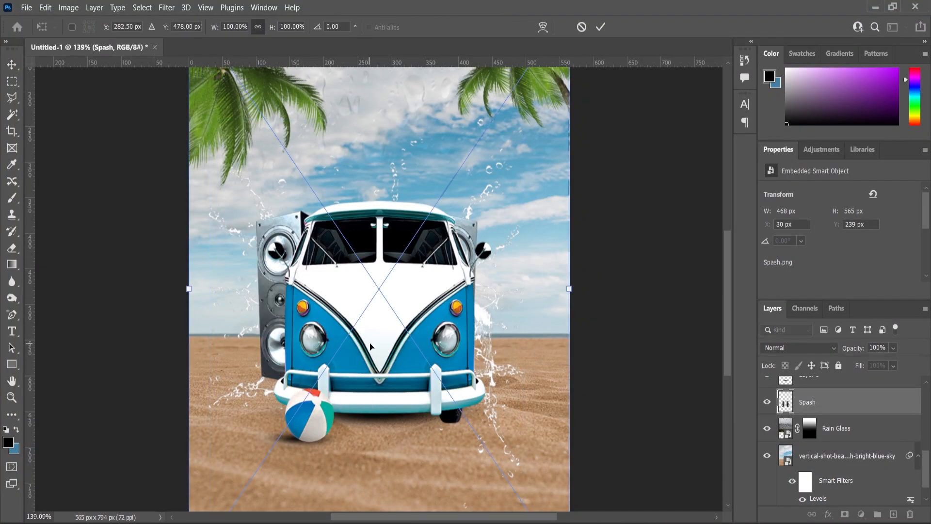
Scale the speakers to about 77.17% and position them so one speaker stands against the van's left side.
{"action": "left_click_drag", "start_coordinate": [308, 260], "coordinate": [295, 292]}
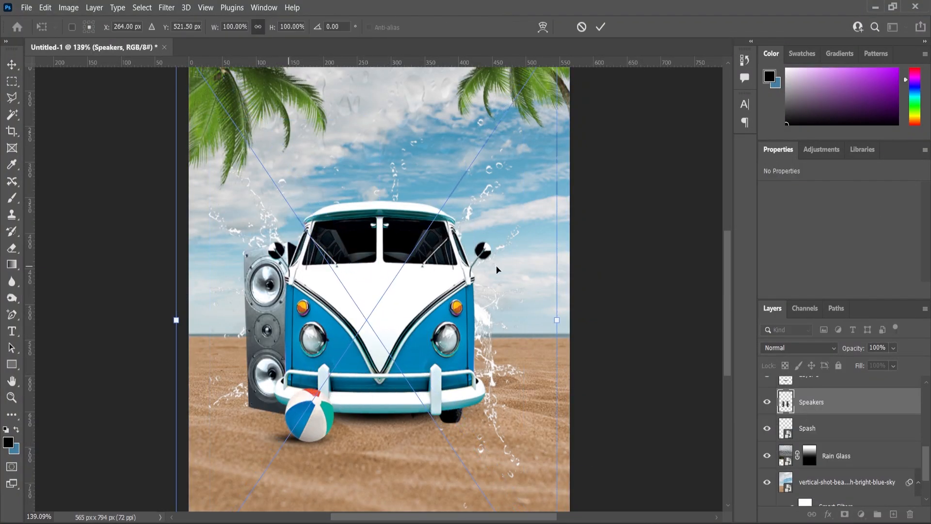
{"action": "left_click_drag", "start_coordinate": [559, 327], "coordinate": [519, 342]}
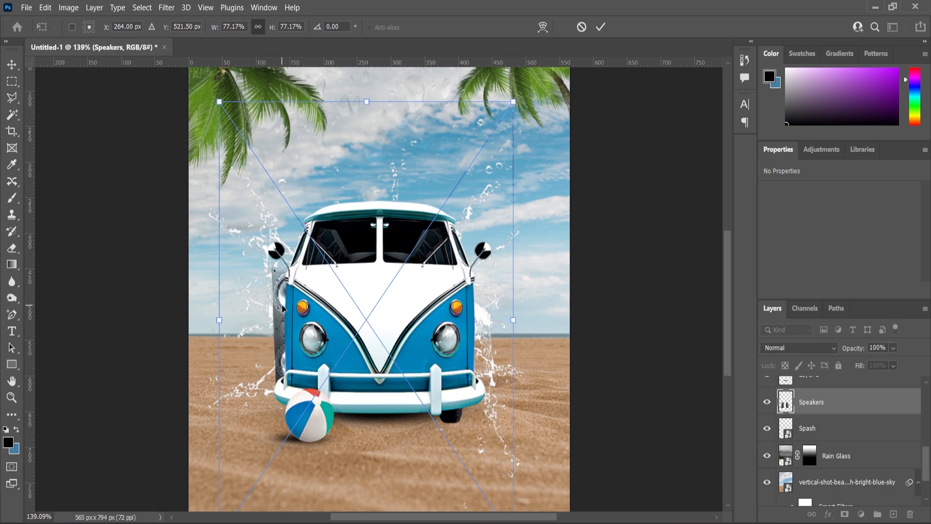
{"action": "left_click_drag", "start_coordinate": [282, 309], "coordinate": [251, 329]}
{"action": "left_click", "coordinate": [11, 66]}
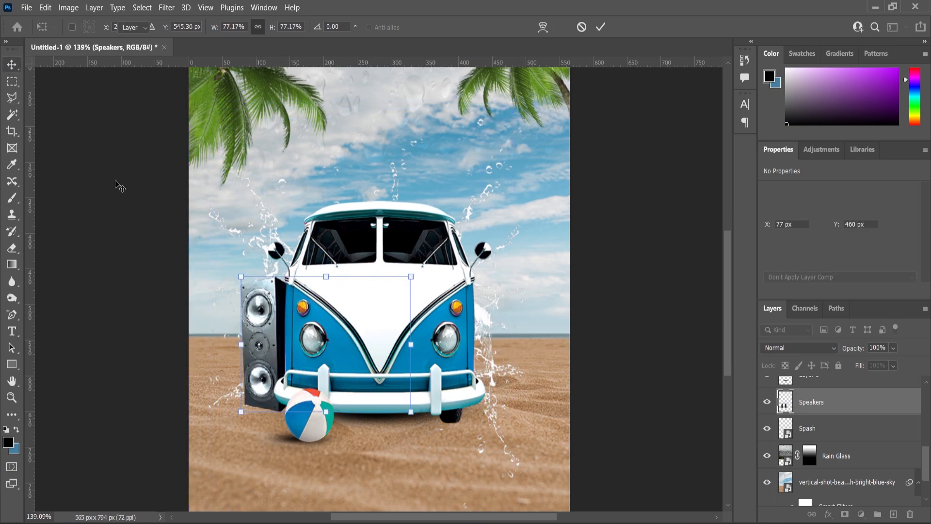
{"action": "left_click", "coordinate": [118, 183]}
Duplicate the Speakers layer and move the copy to about X 229, Y 458 px, putting a speaker at the van's right side.
{"action": "scroll", "coordinate": [316, 267], "scroll_direction": "up", "scroll_amount": 2}
{"action": "scroll", "coordinate": [337, 276], "scroll_direction": "down", "scroll_amount": 2}
{"action": "left_click", "coordinate": [280, 332]}
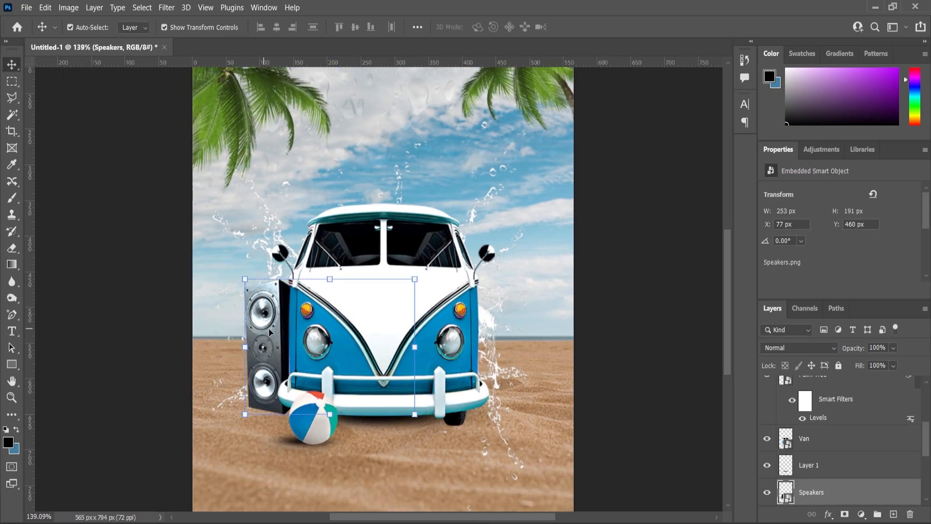
{"action": "key", "text": "ctrl+j"}
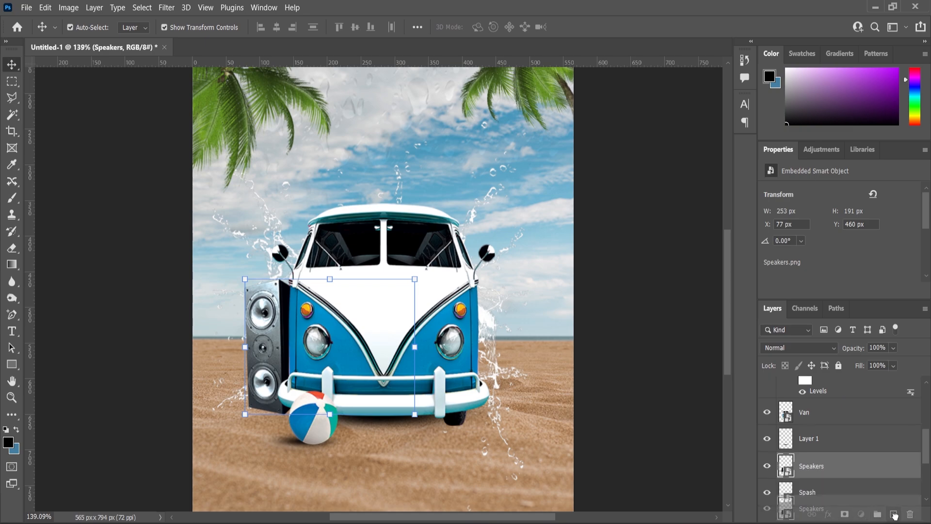
{"action": "left_click_drag", "start_coordinate": [264, 331], "coordinate": [339, 211]}
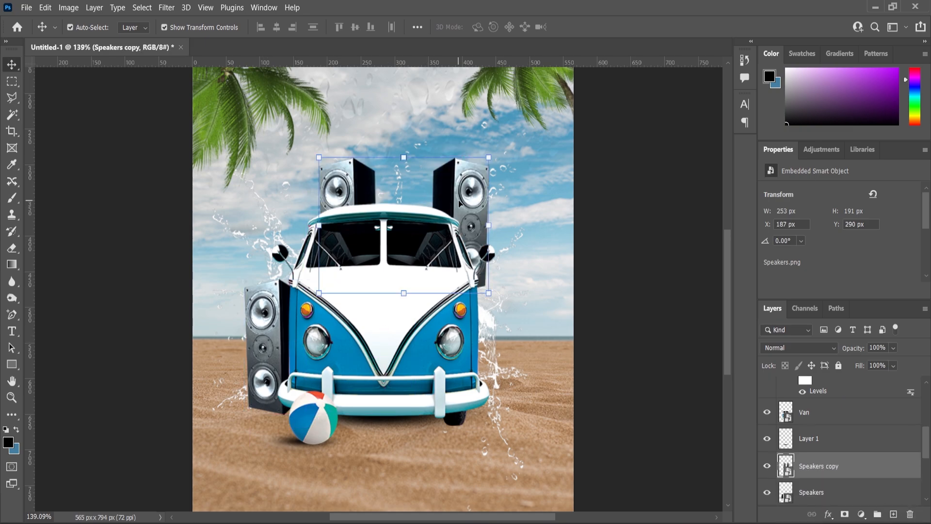
{"action": "left_click_drag", "start_coordinate": [470, 202], "coordinate": [499, 315]}
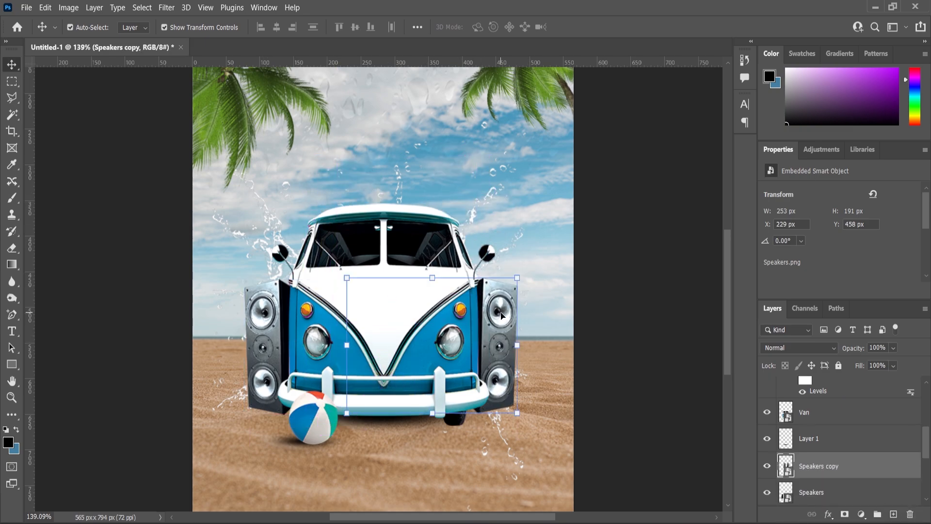
Move the Spash layer directly above Speakers copy so the water splashes in front of both speakers.
{"action": "scroll", "coordinate": [516, 321], "scroll_direction": "up", "scroll_amount": 3}
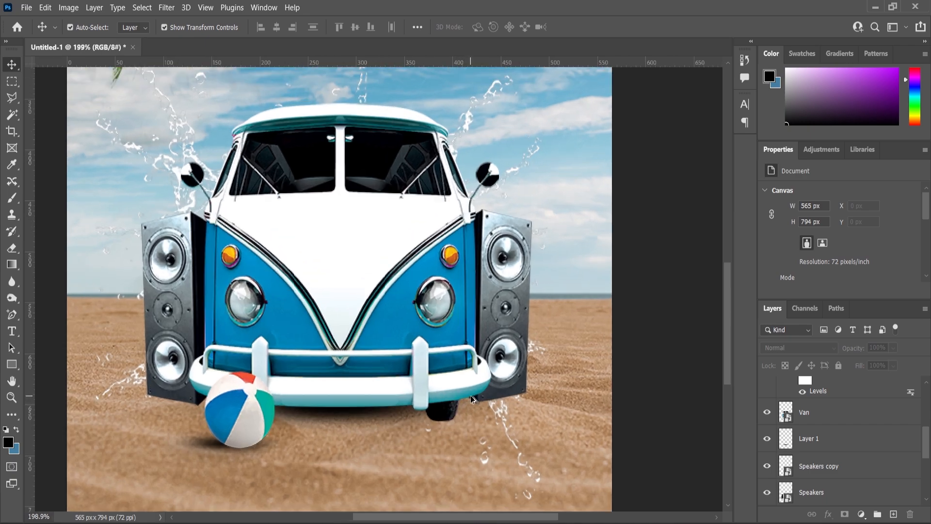
{"action": "left_click", "coordinate": [820, 492], "text": "shift"}
{"action": "scroll", "coordinate": [820, 472], "scroll_direction": "down", "scroll_amount": 1}
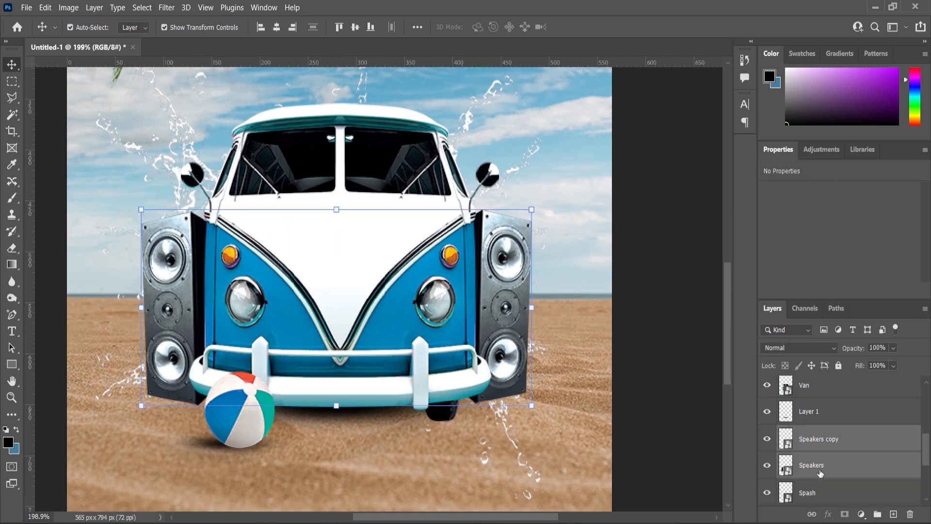
{"action": "left_click_drag", "start_coordinate": [807, 493], "coordinate": [809, 428]}
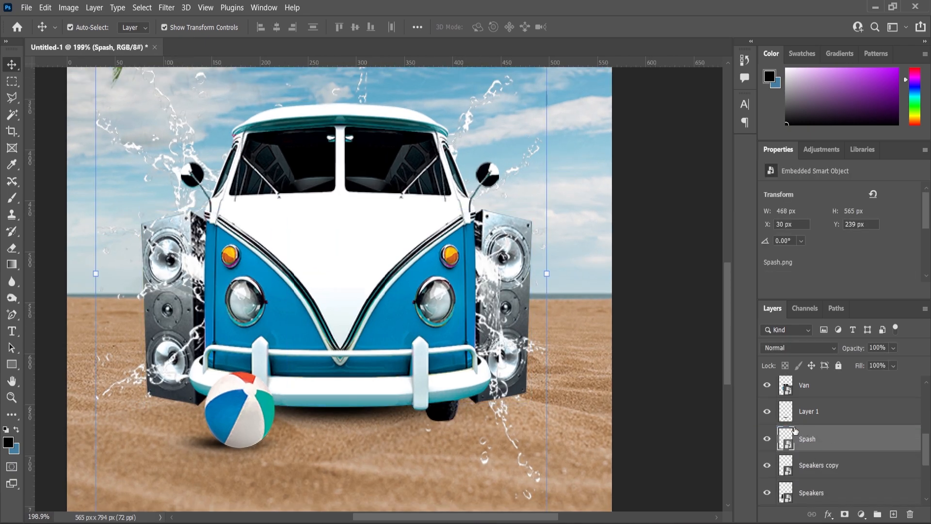
Scale the Spash layer down to about 436 × 525 px around the van.
{"action": "scroll", "coordinate": [469, 310], "scroll_direction": "down", "scroll_amount": 2}
{"action": "scroll", "coordinate": [468, 310], "scroll_direction": "down", "scroll_amount": 1}
{"action": "scroll", "coordinate": [531, 129], "scroll_direction": "up", "scroll_amount": 2}
{"action": "left_click", "coordinate": [513, 102]}
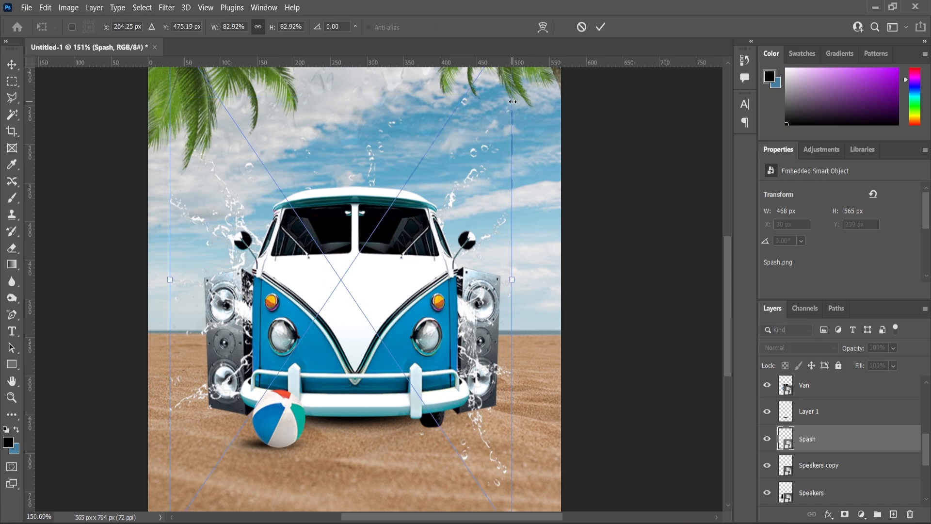
{"action": "left_click_drag", "start_coordinate": [508, 131], "coordinate": [506, 160]}
{"action": "left_click", "coordinate": [12, 64]}
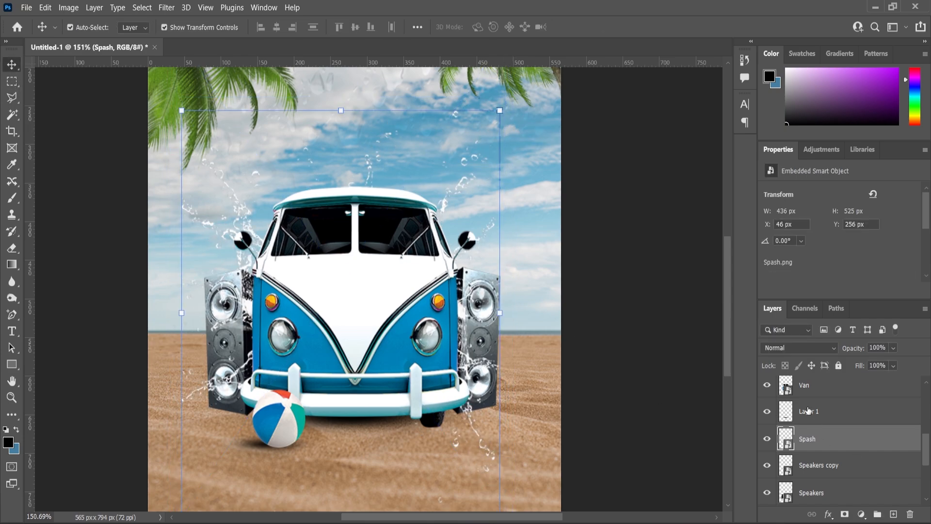
Select both speaker layers and enlarge them together slightly so they reach a little farther out from the van.
{"action": "left_click", "coordinate": [810, 473]}
{"action": "left_click", "coordinate": [810, 493], "text": "shift"}
{"action": "left_click_drag", "start_coordinate": [505, 341], "coordinate": [498, 339]}
Create a new empty layer directly below the Speakers layer for the speaker shadows.
{"action": "left_click", "coordinate": [15, 215]}
{"action": "scroll", "coordinate": [509, 437], "scroll_direction": "up", "scroll_amount": 1}
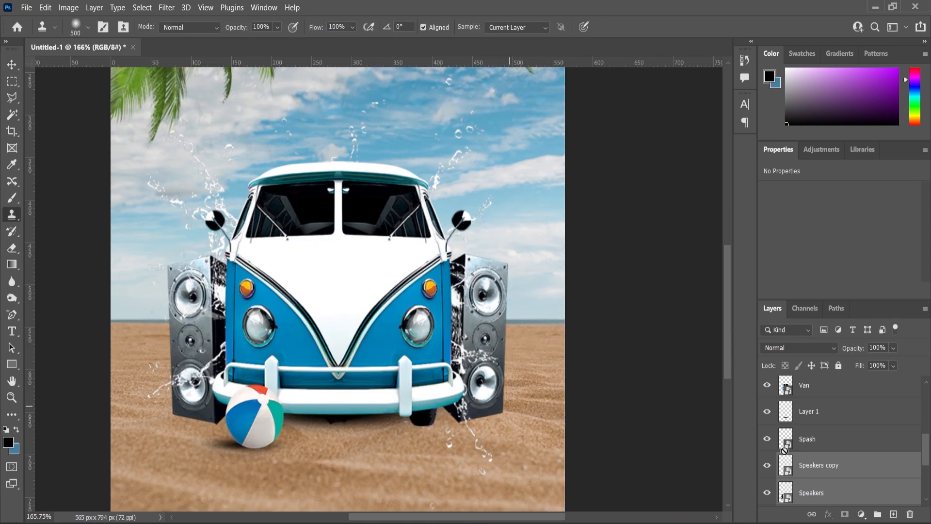
{"action": "scroll", "coordinate": [813, 493], "scroll_direction": "down", "scroll_amount": 1}
{"action": "left_click", "coordinate": [845, 496]}
{"action": "left_click", "coordinate": [893, 514]}
Brush black shadows onto the sand beneath both speakers on Layer 3 with the flattened 100 px tip.
{"action": "left_click", "coordinate": [12, 198]}
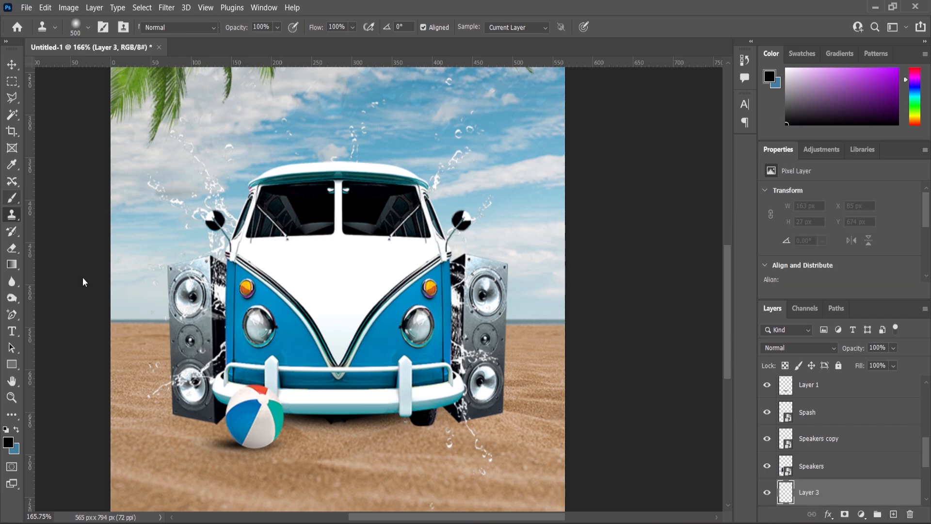
{"action": "scroll", "coordinate": [196, 427], "scroll_direction": "up", "scroll_amount": 7}
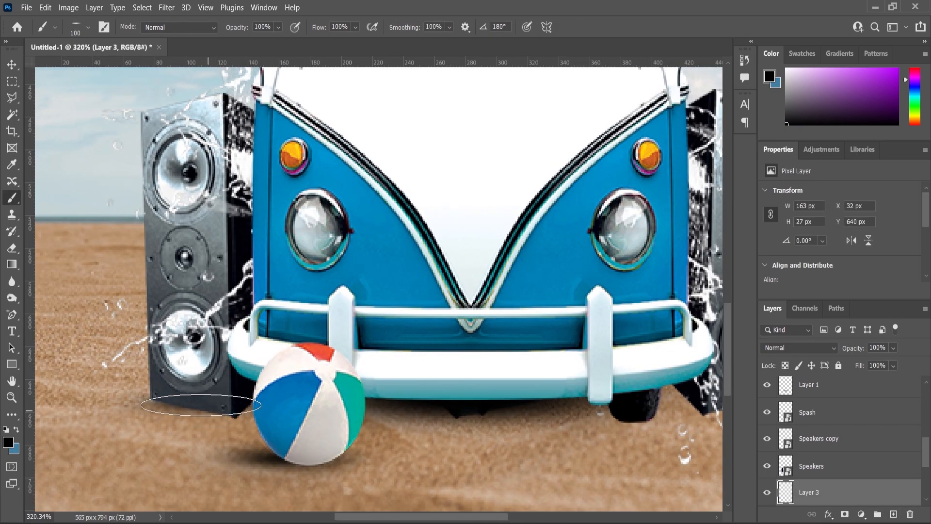
{"action": "left_click", "coordinate": [201, 402]}
{"action": "scroll", "coordinate": [201, 403], "scroll_direction": "down", "scroll_amount": 3}
{"action": "scroll", "coordinate": [573, 414], "scroll_direction": "up", "scroll_amount": 2}
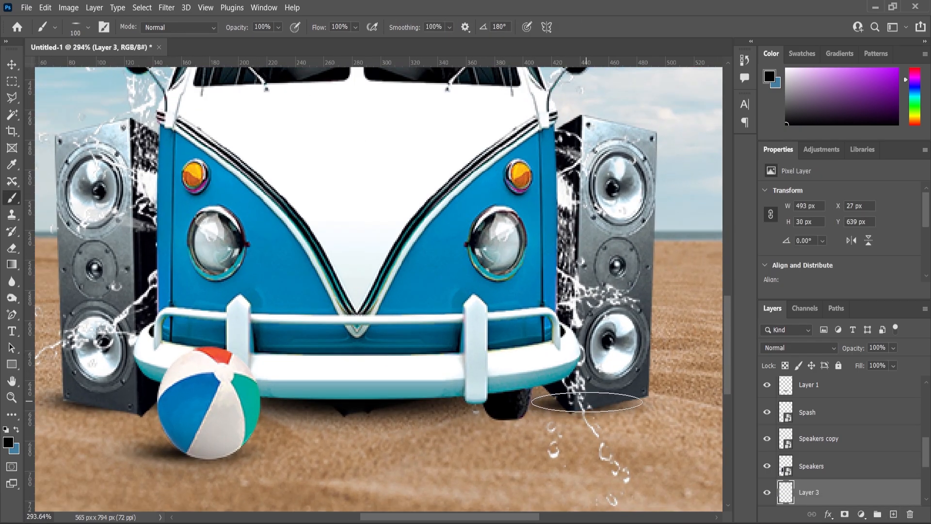
{"action": "scroll", "coordinate": [369, 469], "scroll_direction": "down", "scroll_amount": 8}
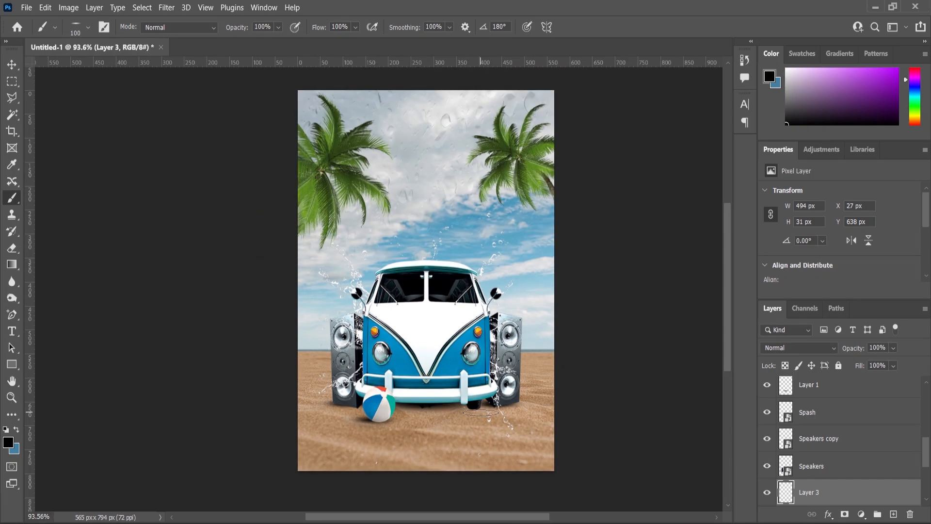
{"action": "key", "text": "v"}
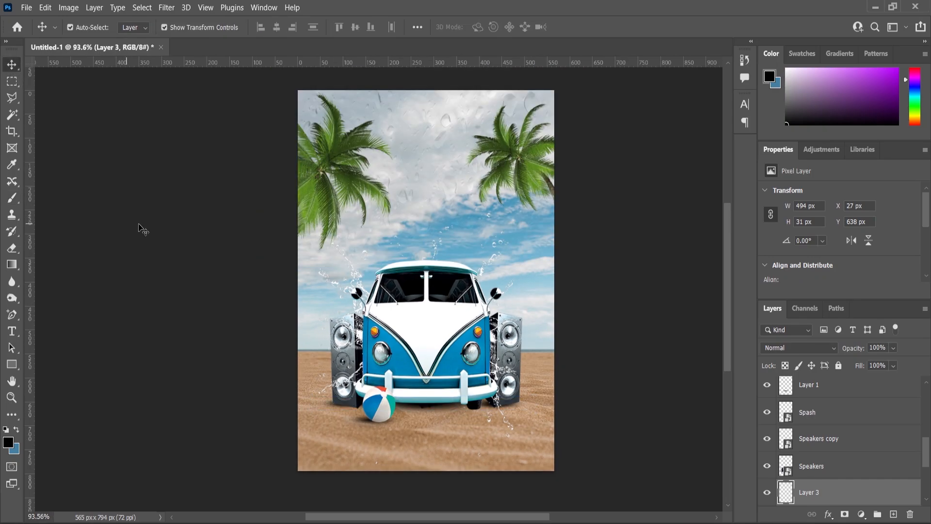
Add the text SUMMER in the sky near the left palm tree and make the blue swatch its colour.
{"action": "key", "text": "ctrl+0"}
{"action": "key", "text": "t"}
{"action": "left_click", "coordinate": [326, 219]}
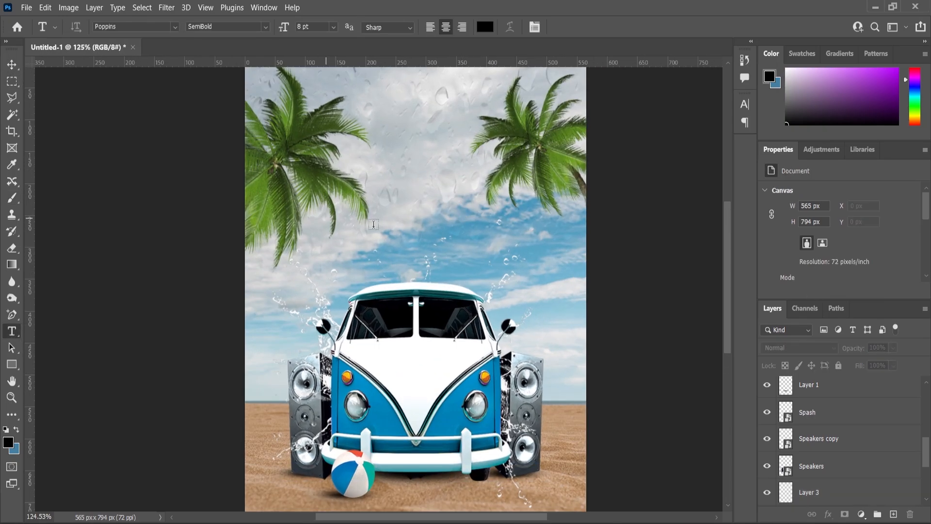
{"action": "type", "text": "SUMMER"}
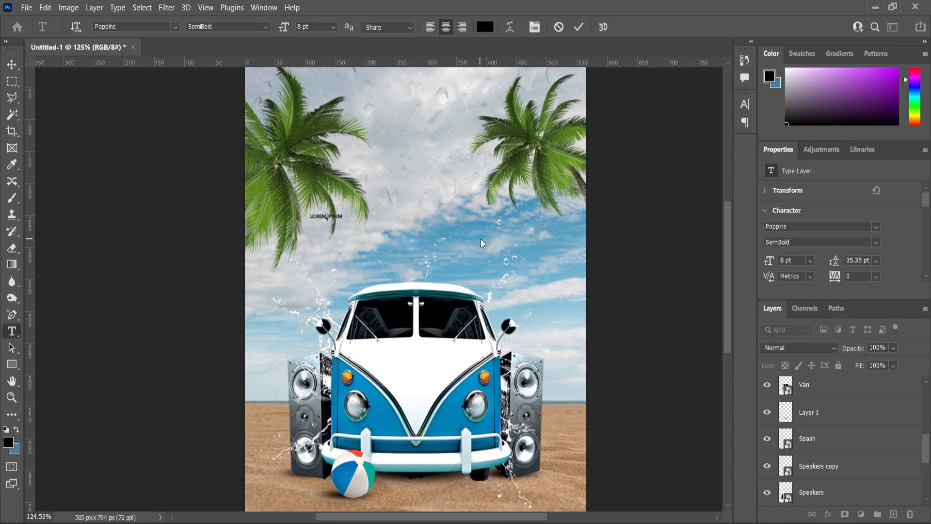
{"action": "key", "text": "ctrl+a"}
{"action": "left_click", "coordinate": [17, 430]}
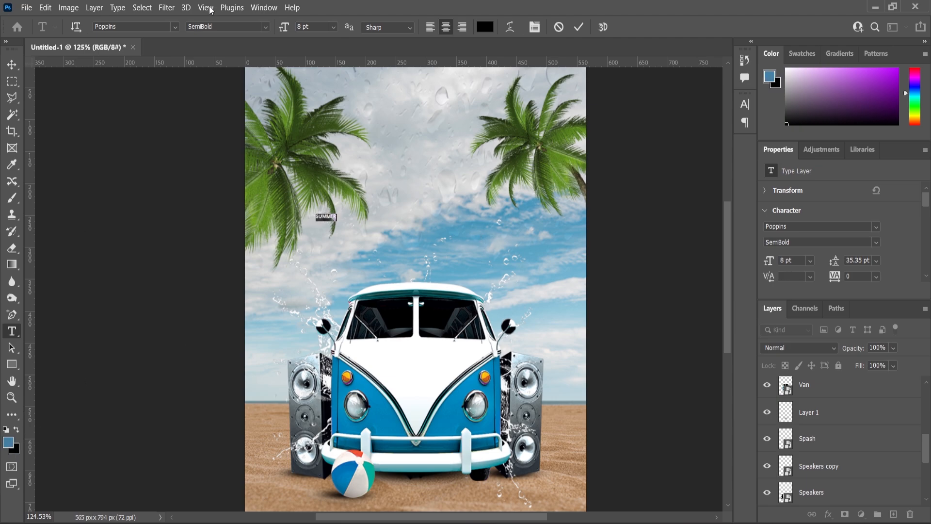
{"action": "left_click", "coordinate": [175, 28]}
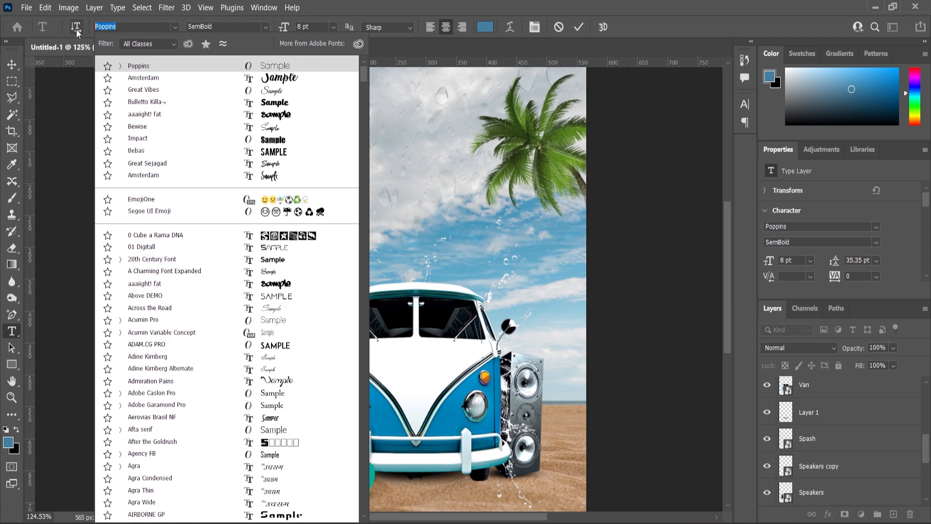
{"action": "type", "text": "f"}
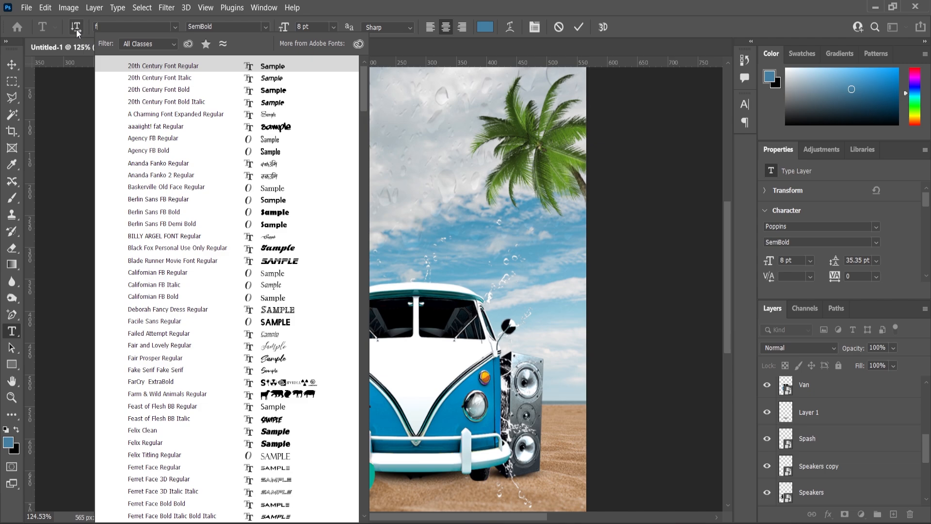
{"action": "key", "text": "Escape"}
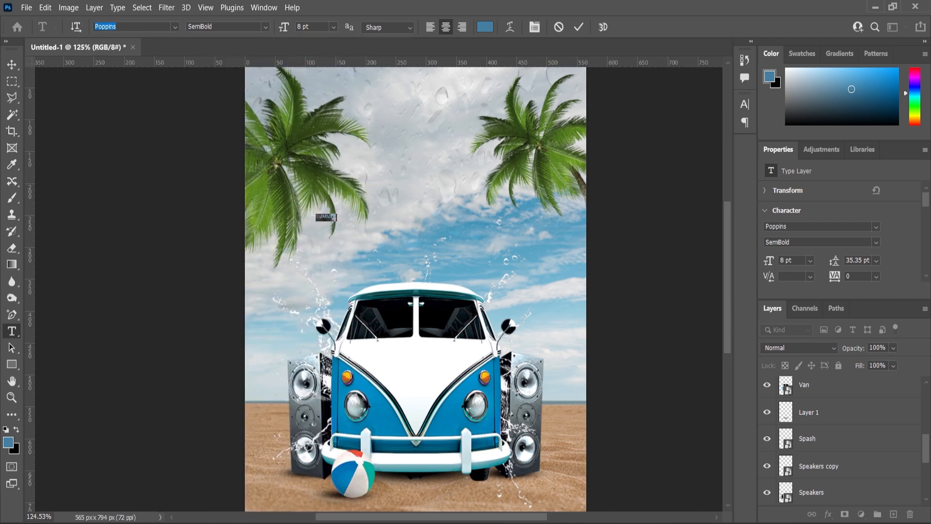
Set the SUMMER text's font to Feast of Flesh BB Italic.
{"action": "left_click", "coordinate": [141, 27]}
{"action": "type", "text": "fea"}
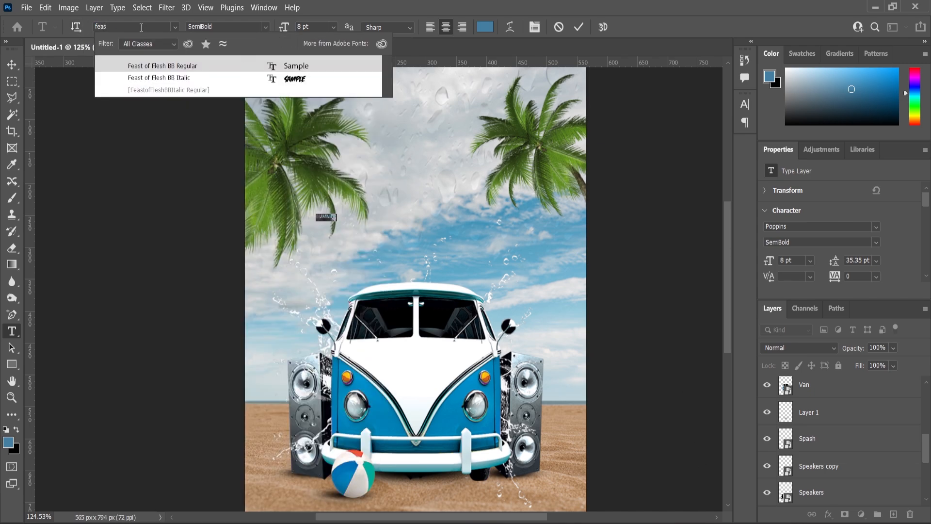
{"action": "type", "text": "s"}
{"action": "left_click", "coordinate": [181, 78]}
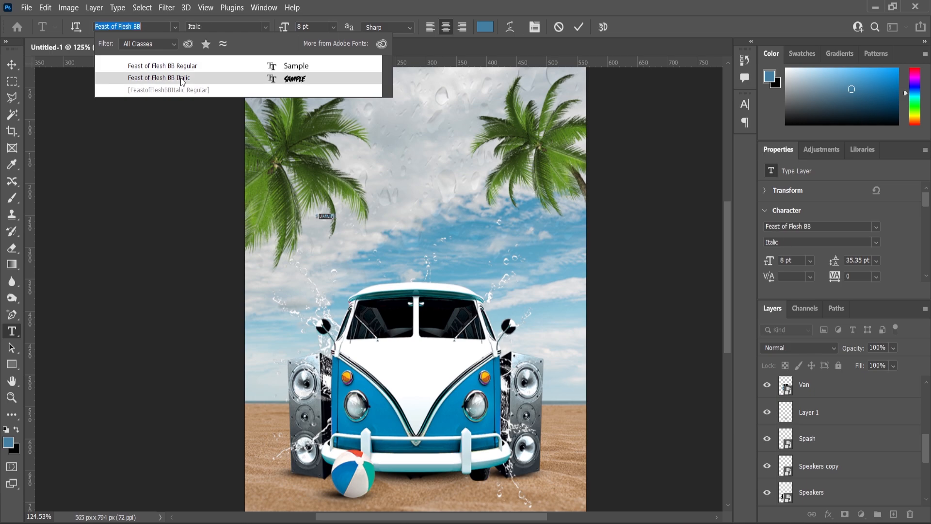
Commit the SUMMER text and scale it up to about 1297.72%.
{"action": "scroll", "coordinate": [338, 211], "scroll_direction": "up", "scroll_amount": 2}
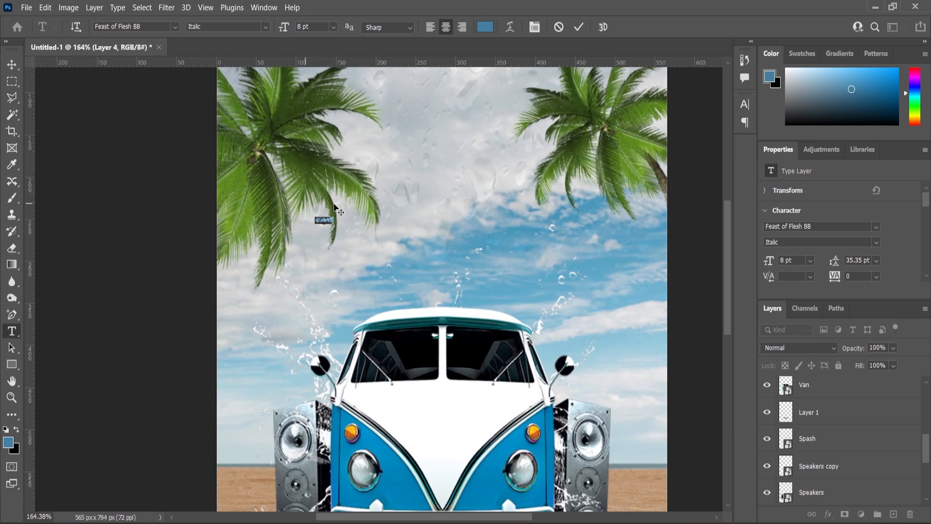
{"action": "left_click", "coordinate": [9, 64]}
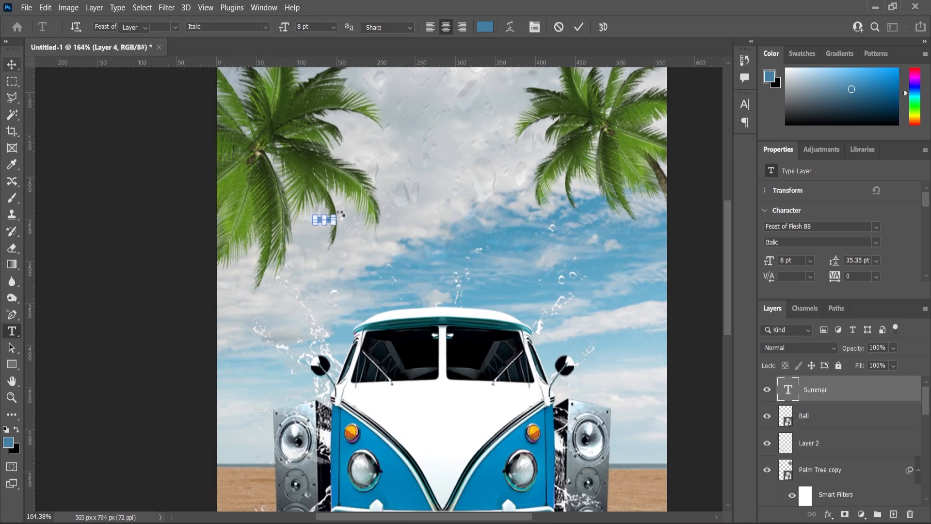
{"action": "key", "text": "ctrl+t"}
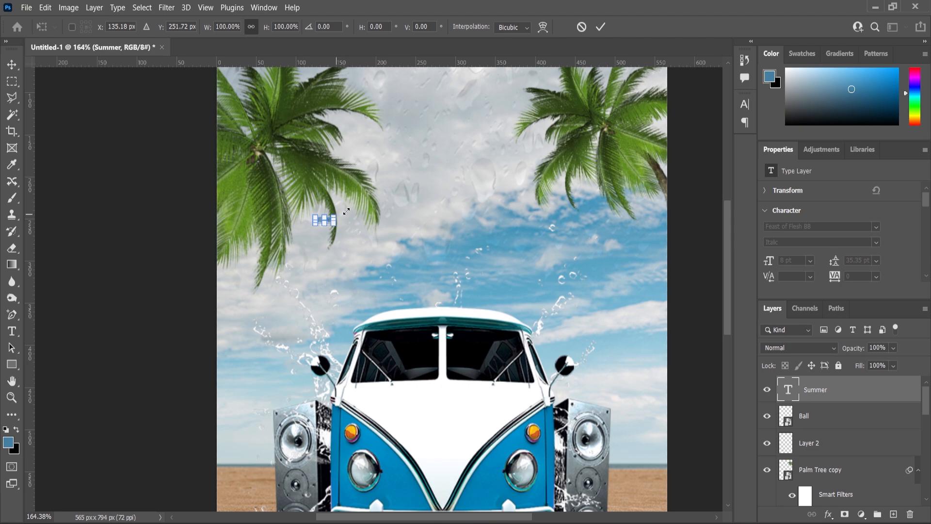
{"action": "left_click_drag", "start_coordinate": [346, 211], "coordinate": [451, 172]}
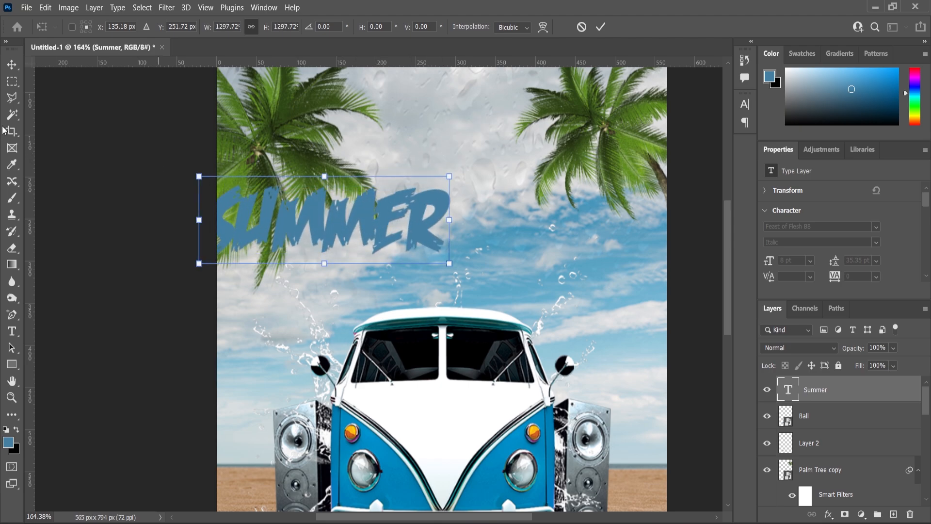
{"action": "key", "text": "Return"}
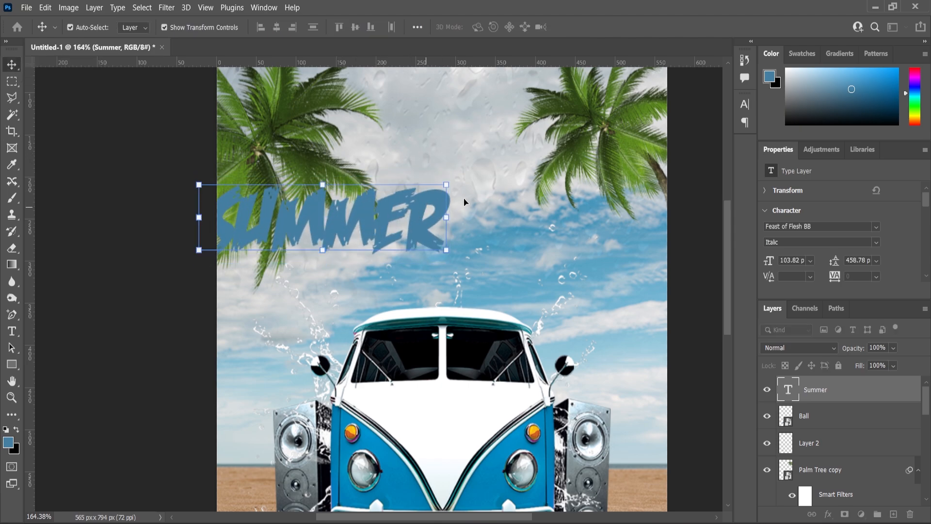
Move the SUMMER text between the two palm trees and enlarge it to about 121.47 pt.
{"action": "left_click_drag", "start_coordinate": [376, 219], "coordinate": [476, 191]}
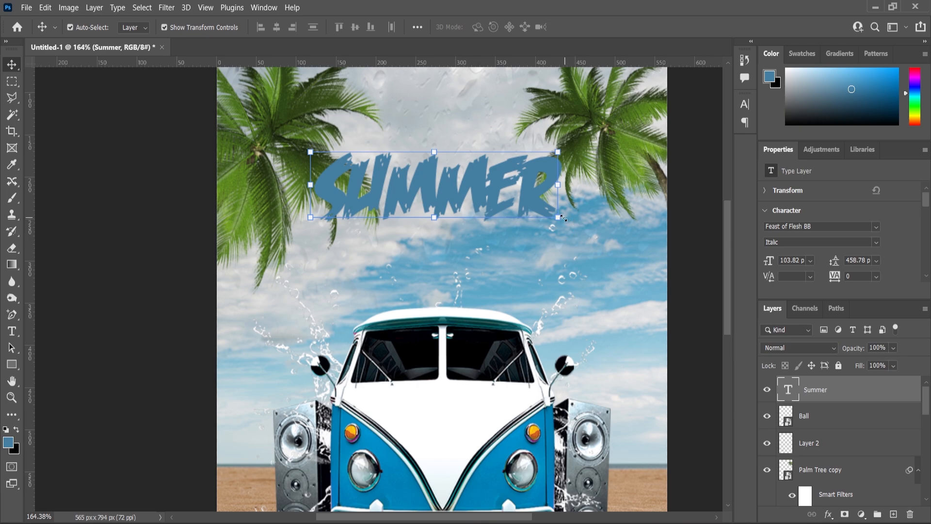
{"action": "left_click_drag", "start_coordinate": [561, 219], "coordinate": [582, 238]}
{"action": "left_click", "coordinate": [11, 66]}
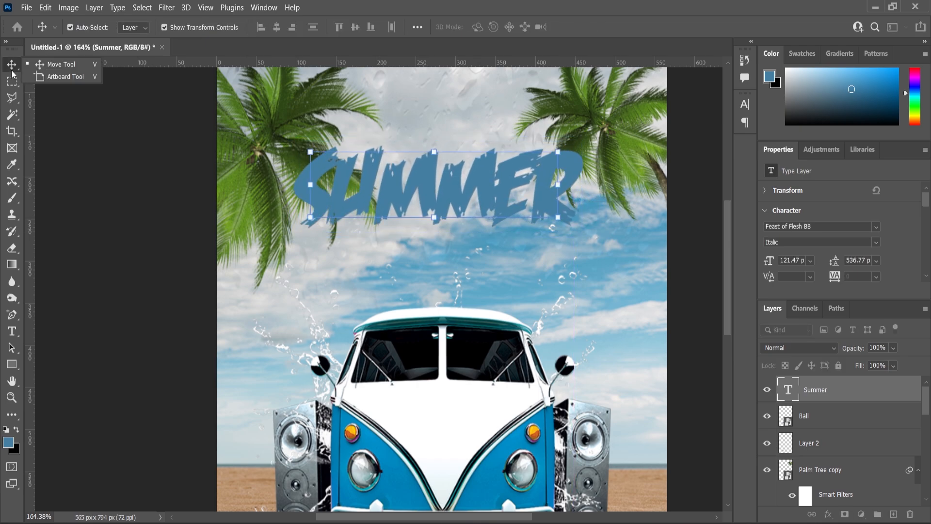
{"action": "left_click", "coordinate": [60, 73]}
Give the SUMMER text a drop shadow at 46% opacity and 158° plus a white 4 px outside stroke.
{"action": "left_click", "coordinate": [828, 514]}
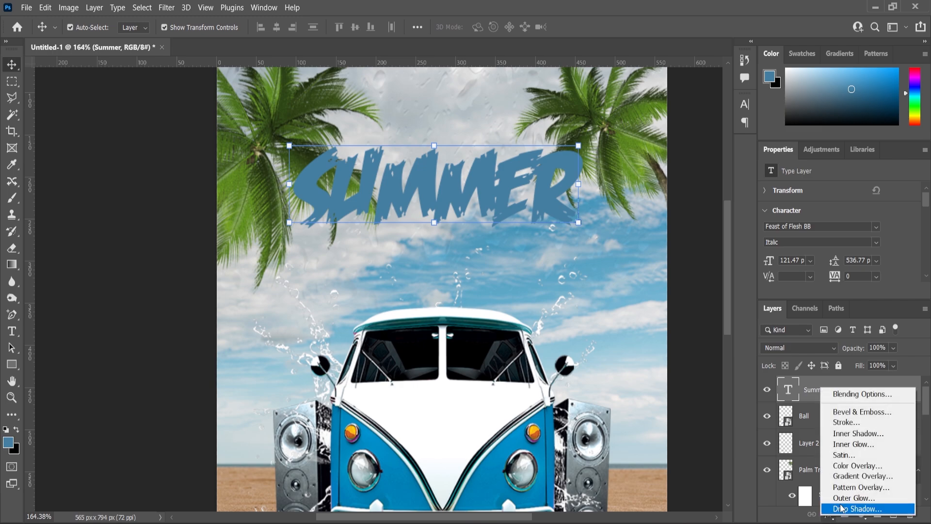
{"action": "left_click", "coordinate": [753, 434]}
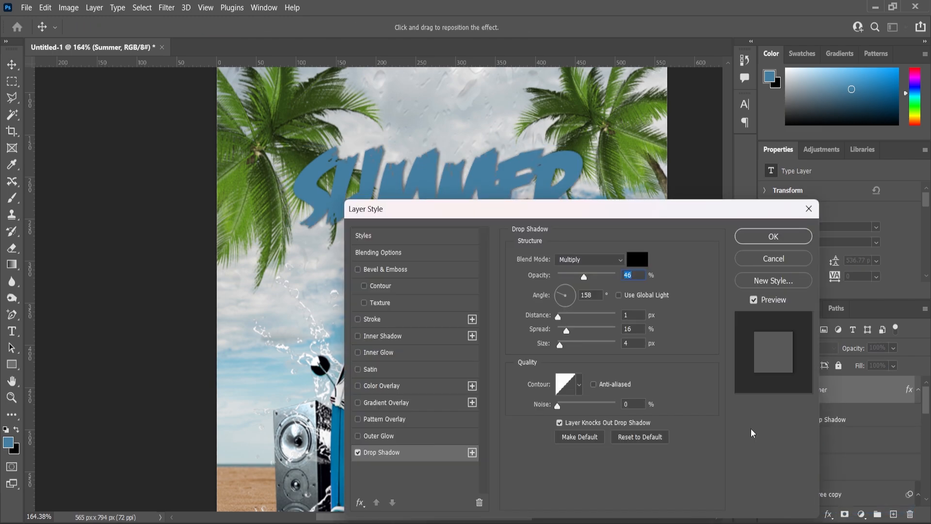
{"action": "left_click", "coordinate": [371, 320]}
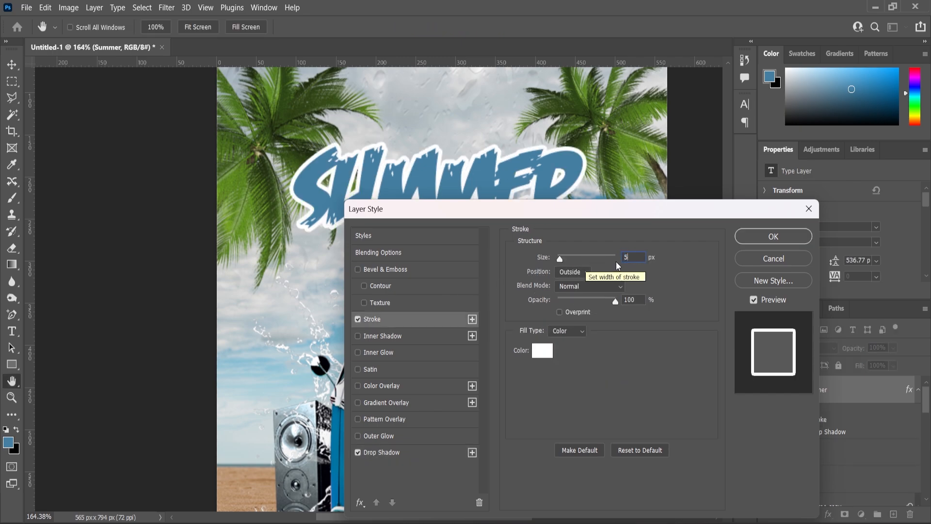
{"action": "left_click_drag", "start_coordinate": [632, 258], "coordinate": [615, 258]}
{"action": "type", "text": "4"}
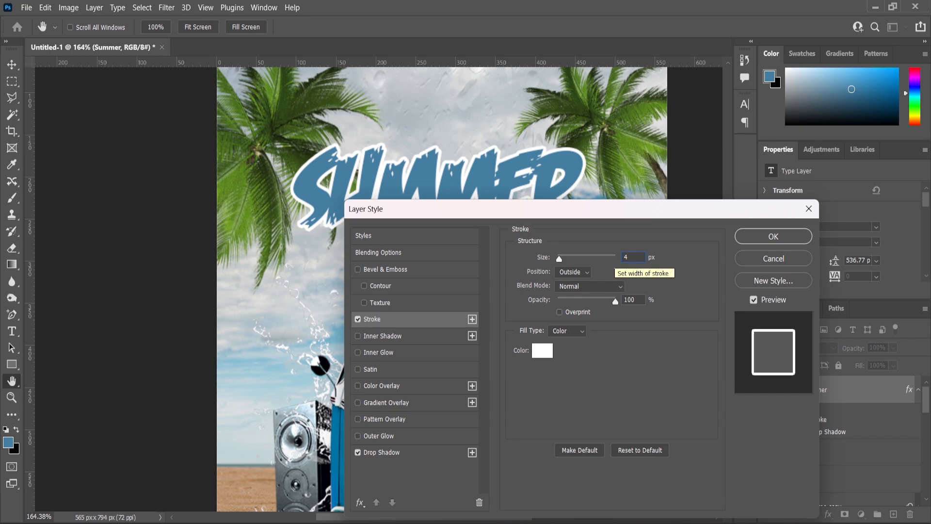
{"action": "left_click", "coordinate": [773, 236]}
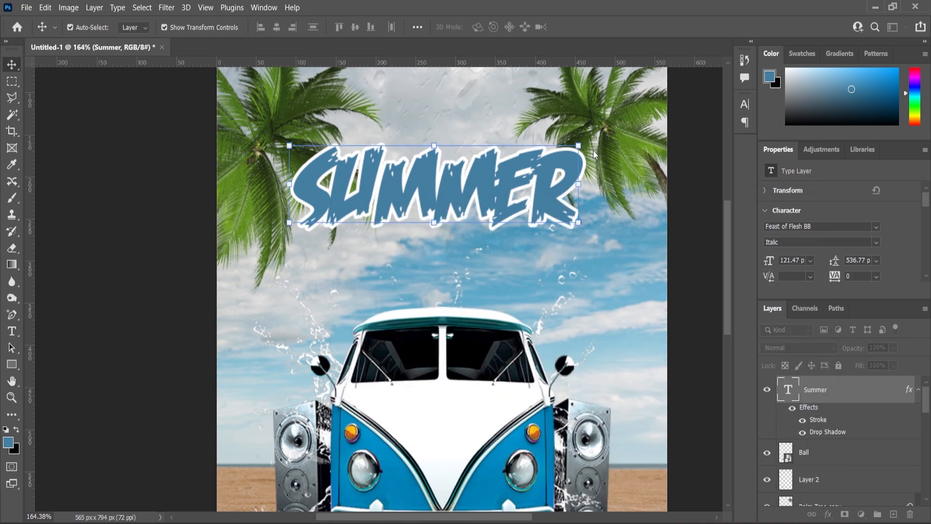
Rotate the SUMMER text to about -4.30° and move it slightly higher between the palm trees.
{"action": "left_click_drag", "start_coordinate": [590, 140], "coordinate": [588, 128]}
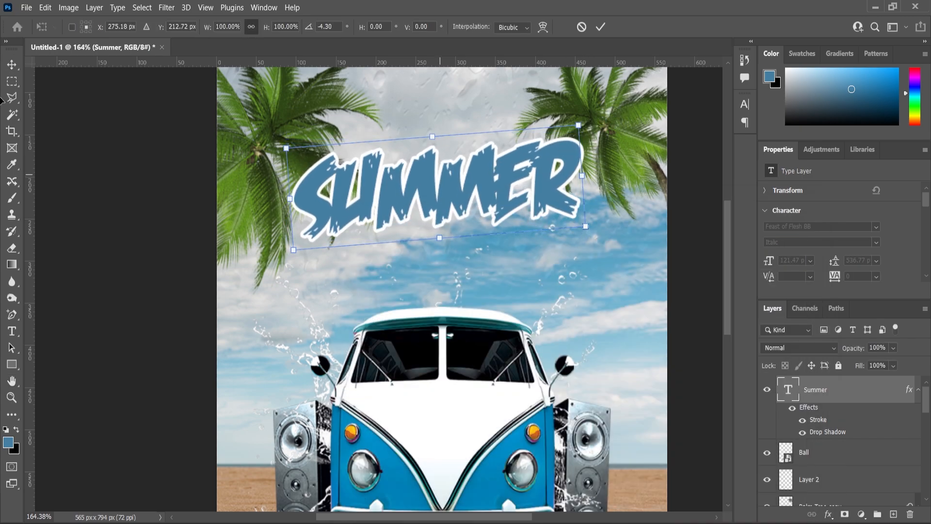
{"action": "left_click", "coordinate": [12, 65]}
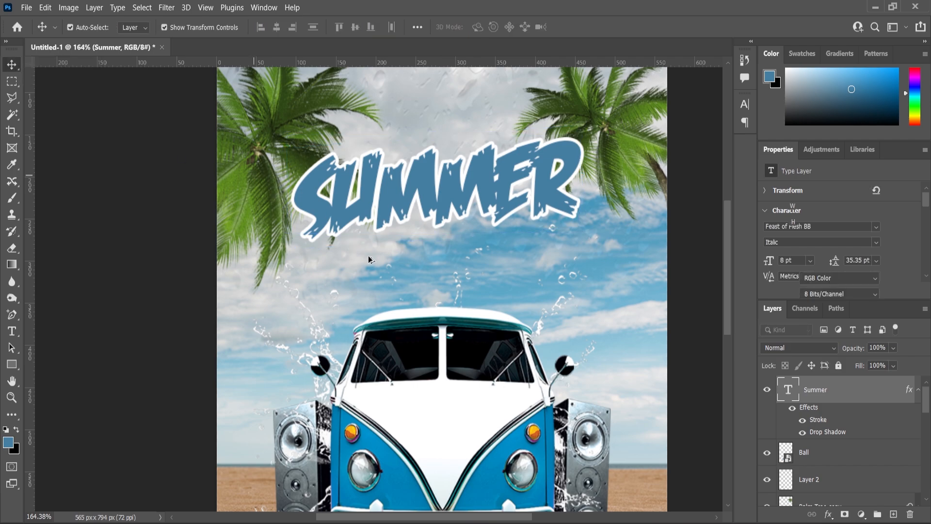
{"action": "scroll", "coordinate": [361, 252], "scroll_direction": "down", "scroll_amount": 8}
{"action": "left_click", "coordinate": [383, 246]}
{"action": "scroll", "coordinate": [430, 225], "scroll_direction": "up", "scroll_amount": 3}
{"action": "left_click", "coordinate": [403, 217]}
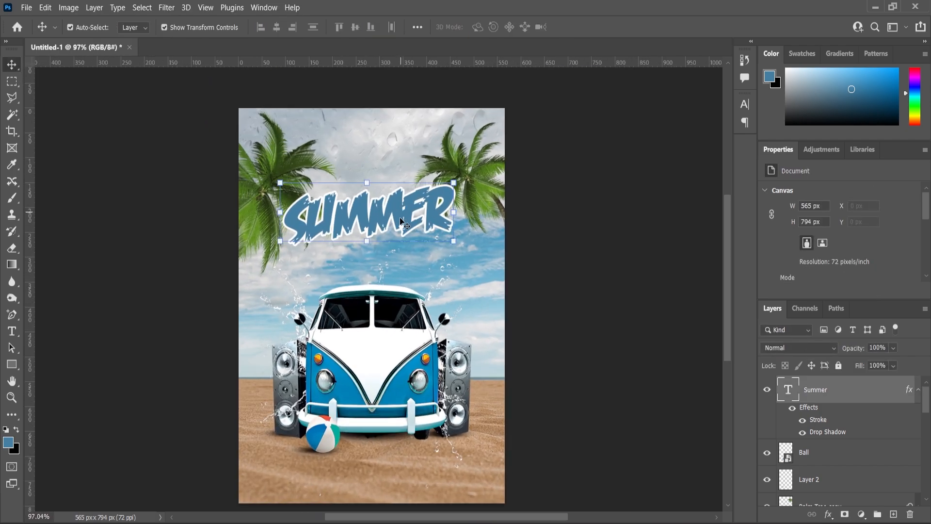
{"action": "left_click_drag", "start_coordinate": [401, 203], "coordinate": [403, 176]}
Duplicate the Summer text layer and place the copy directly below the original SUMMER title.
{"action": "left_click_drag", "start_coordinate": [816, 392], "coordinate": [893, 514]}
{"action": "scroll", "coordinate": [382, 202], "scroll_direction": "up", "scroll_amount": 2}
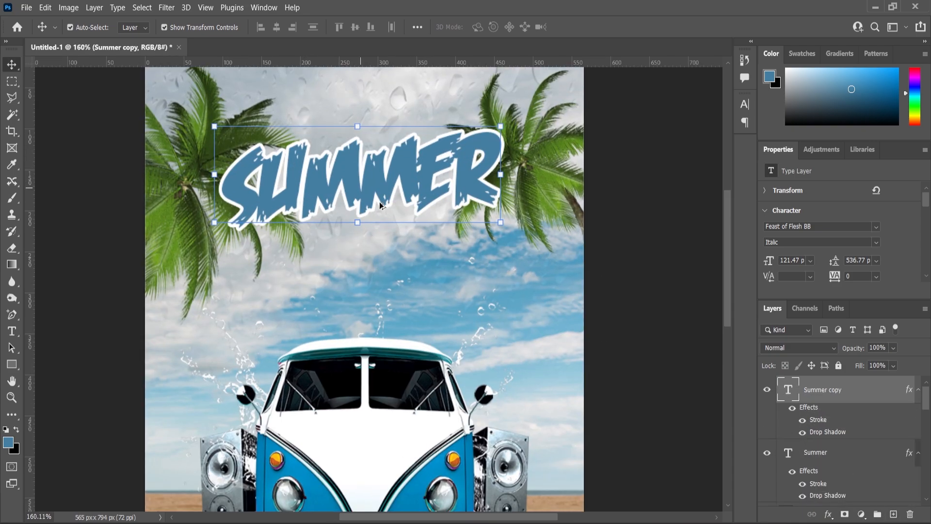
{"action": "left_click_drag", "start_coordinate": [358, 188], "coordinate": [374, 285]}
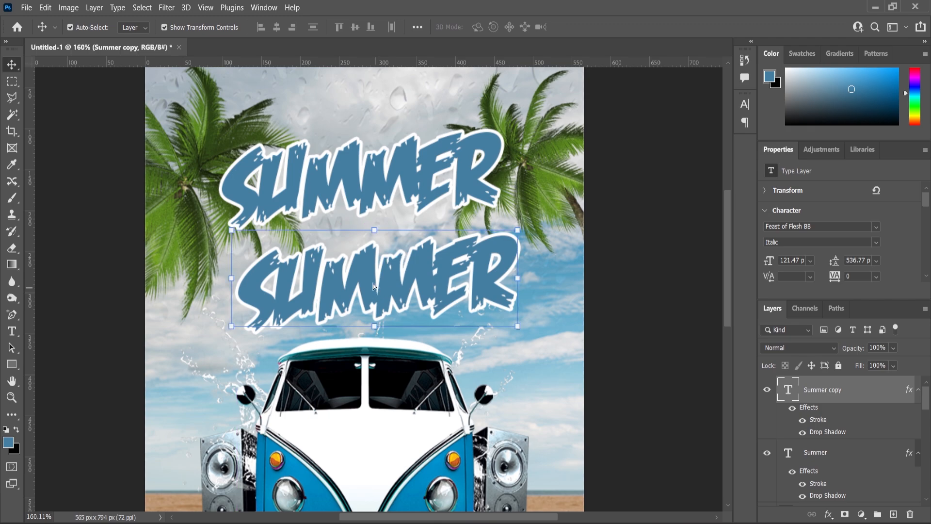
Replace the wording of the lower duplicated title with HOLIDAY and commit the text.
{"action": "double_click", "coordinate": [373, 285]}
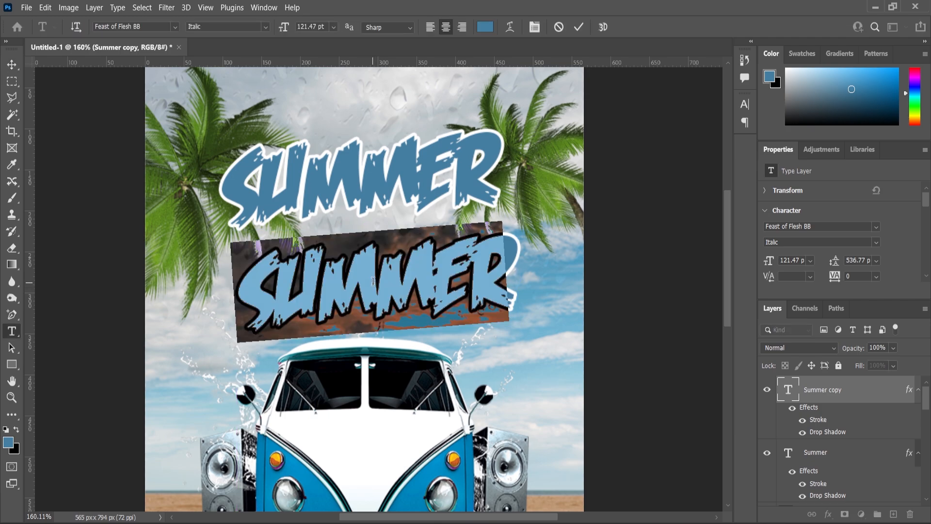
{"action": "left_click", "coordinate": [374, 281]}
{"action": "key", "text": "ctrl+a"}
{"action": "type", "text": "HOLIDA"}
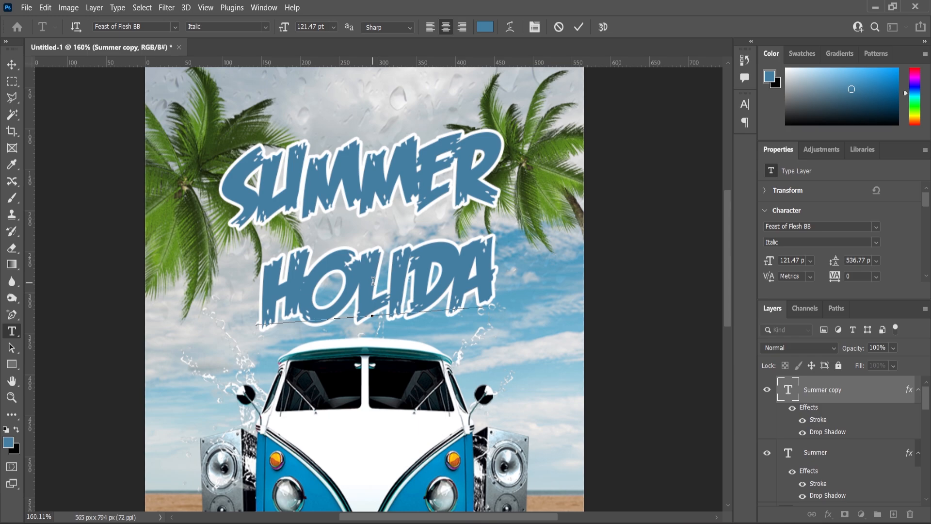
{"action": "type", "text": "Y"}
{"action": "left_click", "coordinate": [12, 66]}
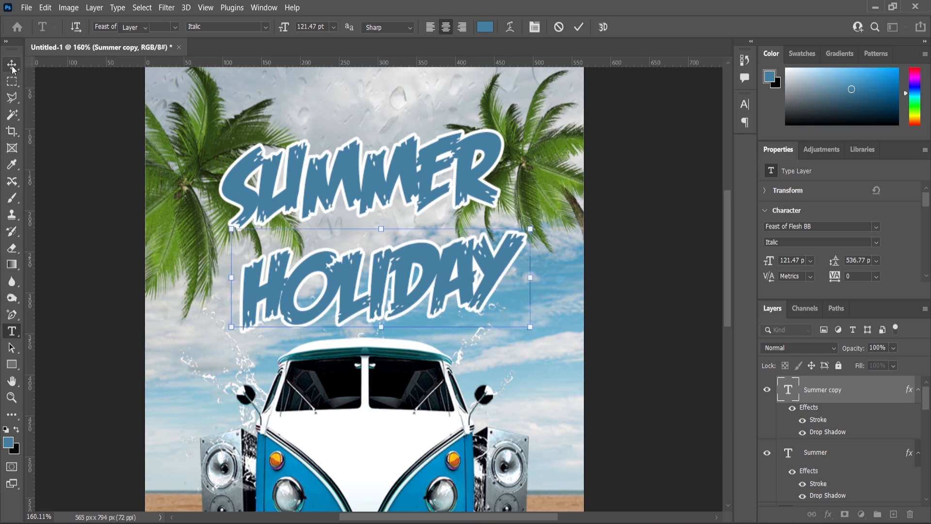
Scale the HOLIDAY text to about 77.29% and move it close beneath the SUMMER text.
{"action": "key", "text": "ctrl+t"}
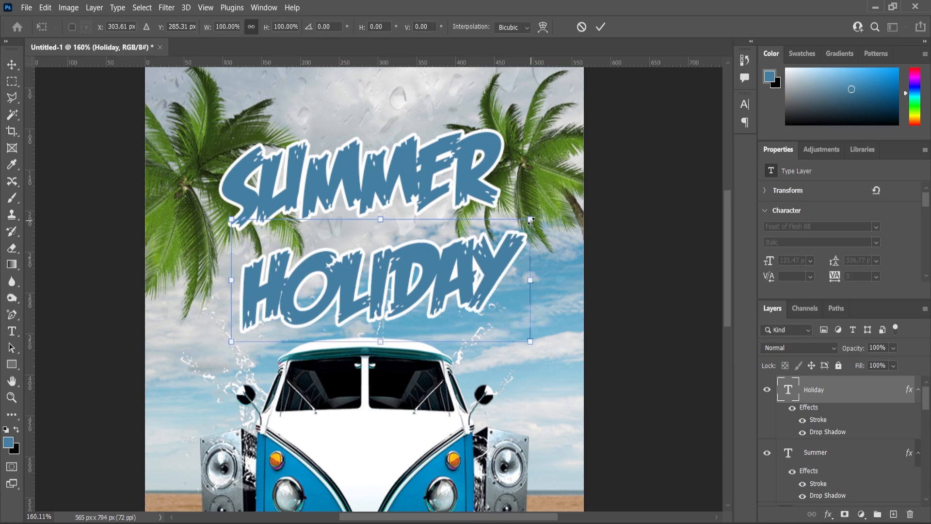
{"action": "left_click_drag", "start_coordinate": [531, 220], "coordinate": [496, 234]}
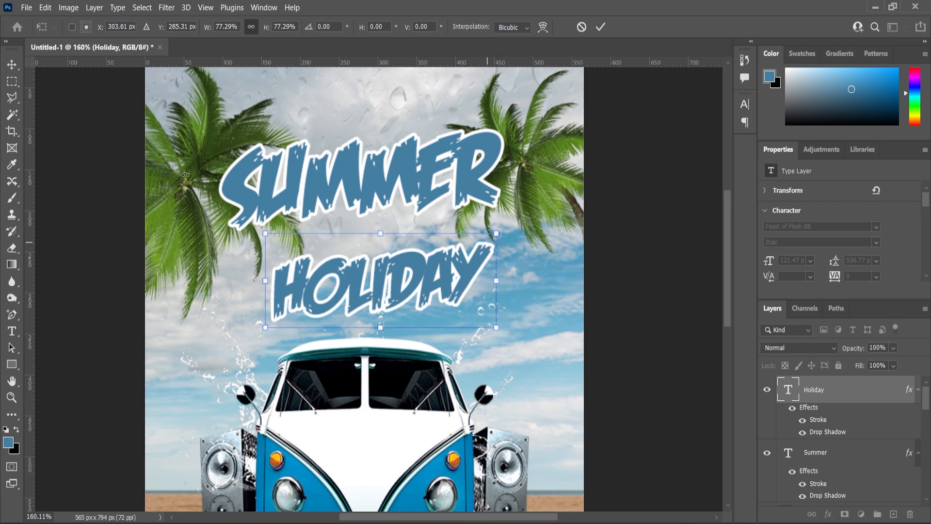
{"action": "left_click", "coordinate": [11, 64]}
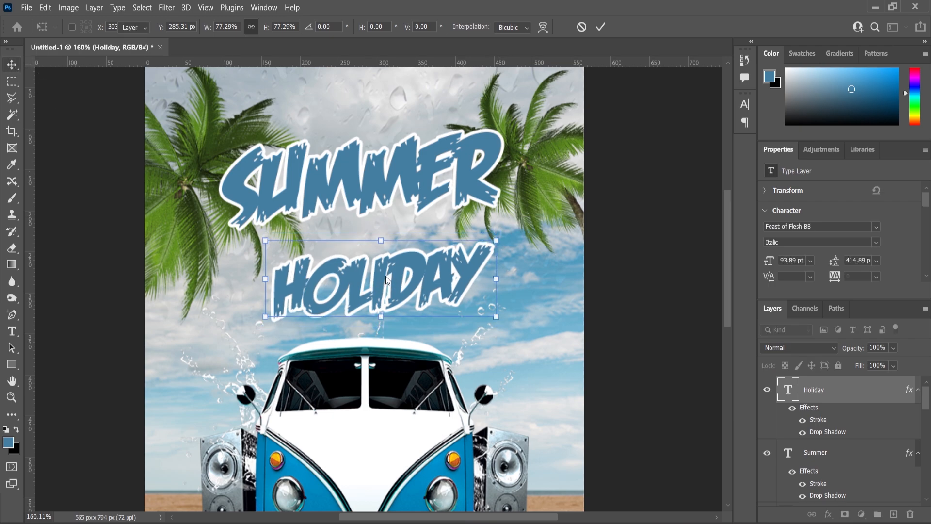
{"action": "left_click_drag", "start_coordinate": [379, 275], "coordinate": [361, 252]}
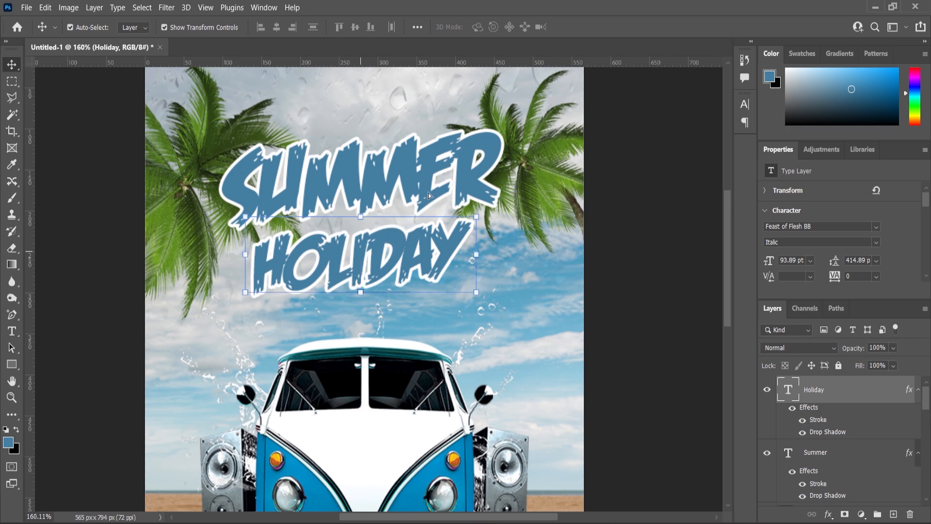
Scale the SUMMER and HOLIDAY texts together to about 95.41% and shift them to the horizontal centre of the poster.
{"action": "left_click", "coordinate": [412, 181], "text": "shift"}
{"action": "left_click_drag", "start_coordinate": [500, 128], "coordinate": [494, 130]}
{"action": "left_click_drag", "start_coordinate": [460, 173], "coordinate": [467, 173]}
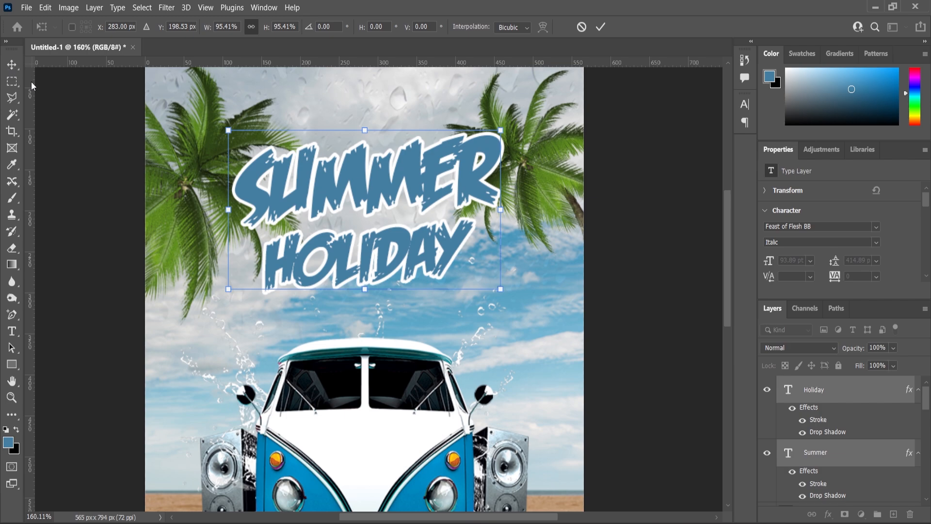
{"action": "left_click", "coordinate": [12, 65]}
{"action": "left_click", "coordinate": [384, 287]}
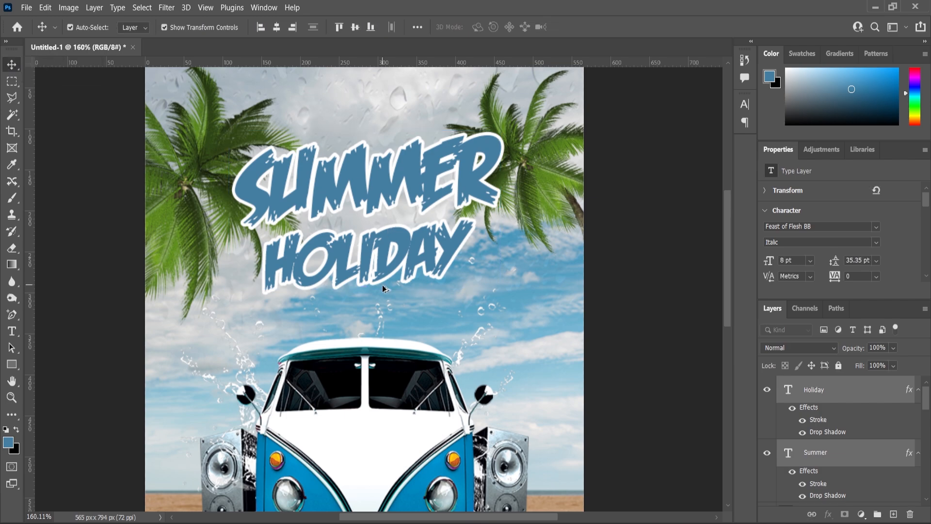
{"action": "scroll", "coordinate": [384, 286], "scroll_direction": "down", "scroll_amount": 5}
{"action": "scroll", "coordinate": [425, 410], "scroll_direction": "up", "scroll_amount": 2}
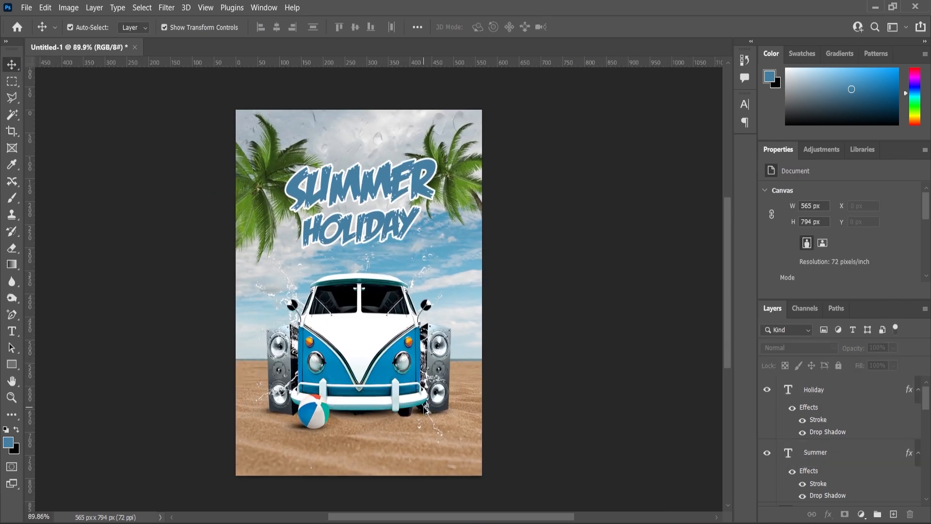
Enlarge the SUMMER and HOLIDAY texts together to about 108.25%.
{"action": "scroll", "coordinate": [379, 193], "scroll_direction": "up", "scroll_amount": 2}
{"action": "left_click", "coordinate": [383, 185]}
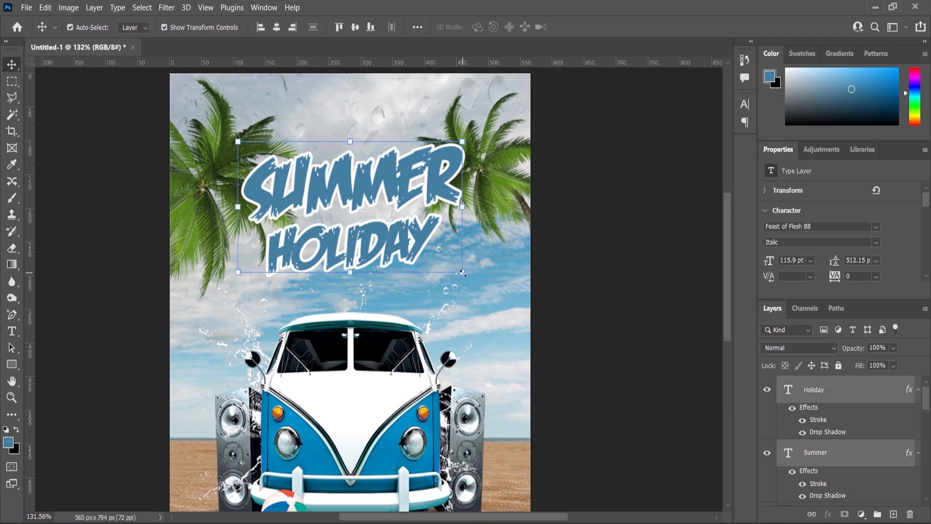
{"action": "left_click_drag", "start_coordinate": [462, 271], "coordinate": [470, 281]}
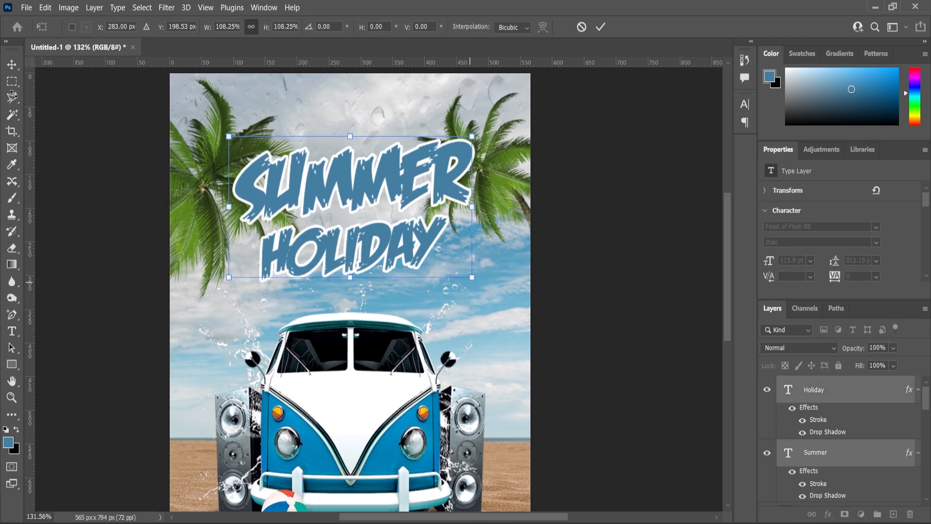
{"action": "left_click", "coordinate": [76, 161]}
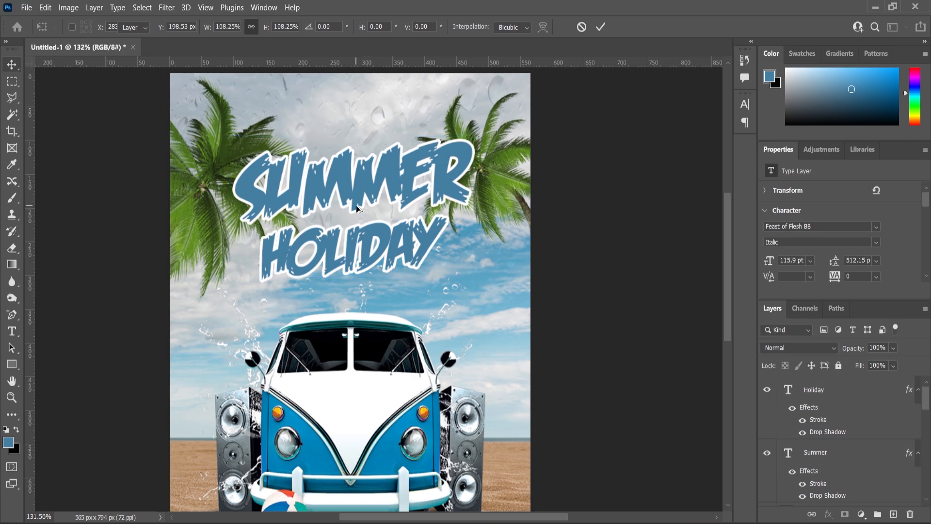
Nudge the HOLIDAY text slightly up and left, closer to the SUMMER text, and deselect it.
{"action": "scroll", "coordinate": [346, 240], "scroll_direction": "down", "scroll_amount": 3}
{"action": "scroll", "coordinate": [387, 244], "scroll_direction": "up", "scroll_amount": 5}
{"action": "scroll", "coordinate": [387, 244], "scroll_direction": "up", "scroll_amount": 4}
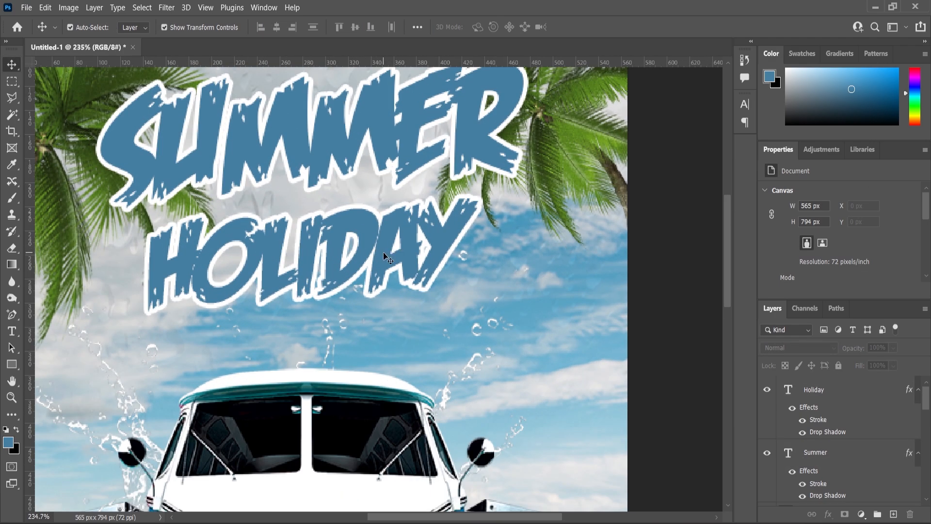
{"action": "left_click_drag", "start_coordinate": [384, 254], "coordinate": [380, 248]}
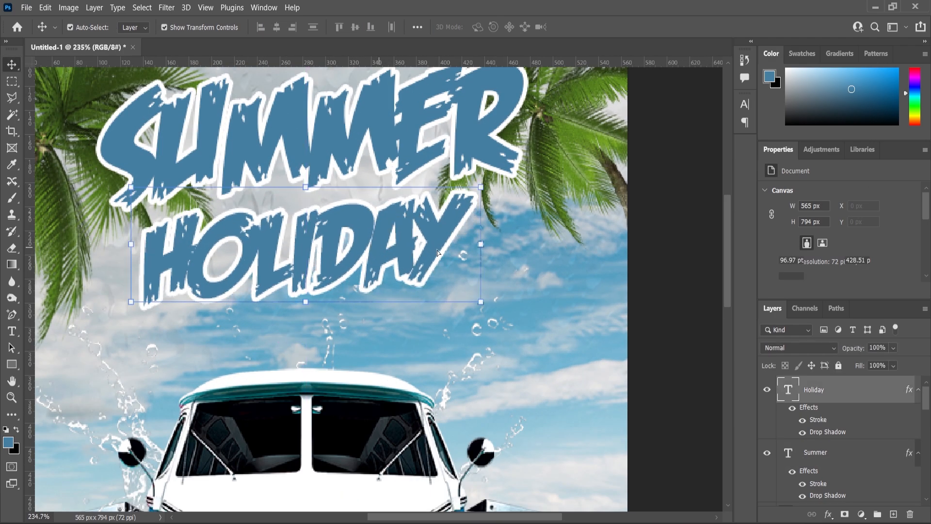
{"action": "scroll", "coordinate": [433, 276], "scroll_direction": "down", "scroll_amount": 10}
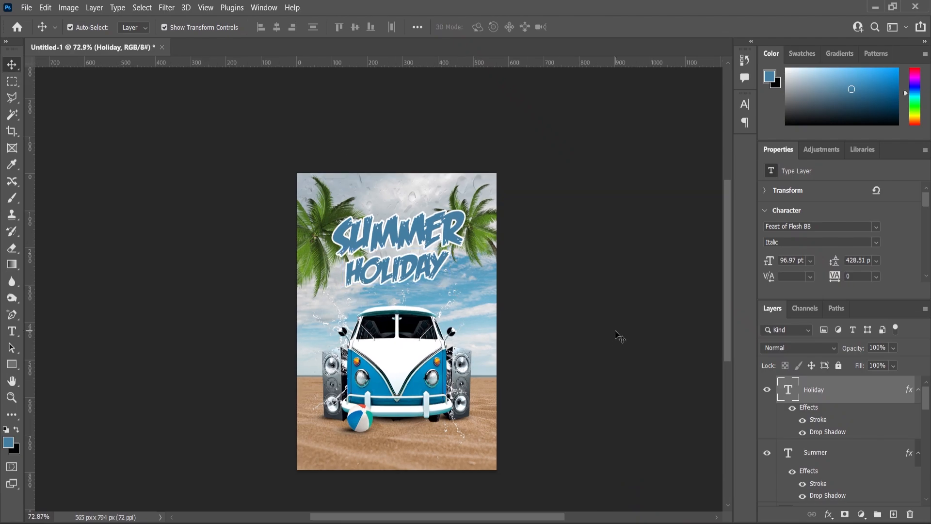
{"action": "left_click", "coordinate": [614, 331]}
Place the Umbrella image from the Beach folder into the poster at about 74.87% and move its layer directly below the Van layer.
{"action": "scroll", "coordinate": [473, 408], "scroll_direction": "up", "scroll_amount": 5}
{"action": "scroll", "coordinate": [490, 301], "scroll_direction": "down", "scroll_amount": 2}
{"action": "scroll", "coordinate": [473, 412], "scroll_direction": "up", "scroll_amount": 1}
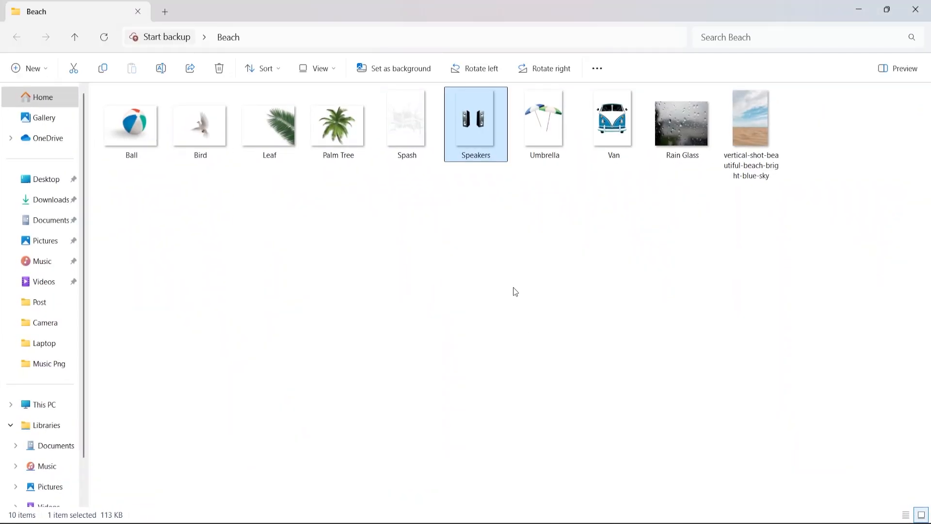
{"action": "left_click", "coordinate": [513, 285]}
{"action": "left_click_drag", "start_coordinate": [552, 146], "coordinate": [443, 371]}
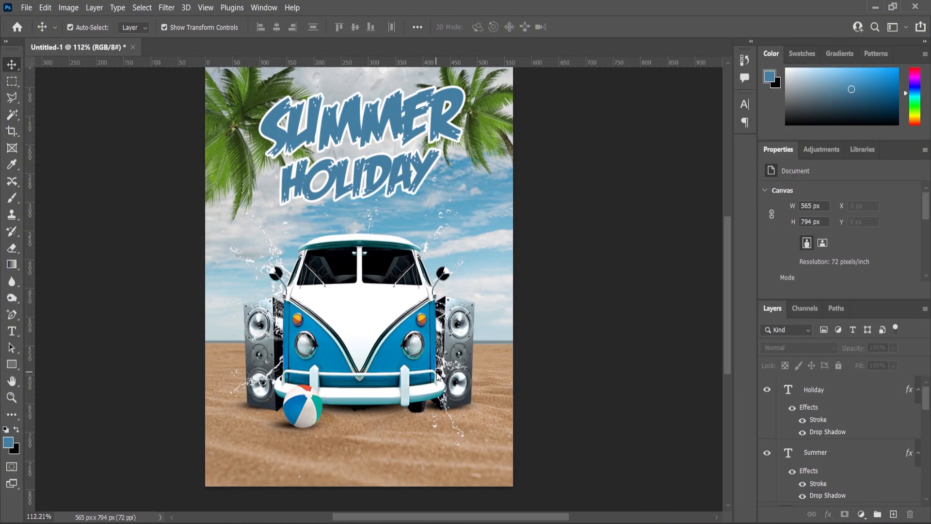
{"action": "left_click_drag", "start_coordinate": [511, 313], "coordinate": [468, 314]}
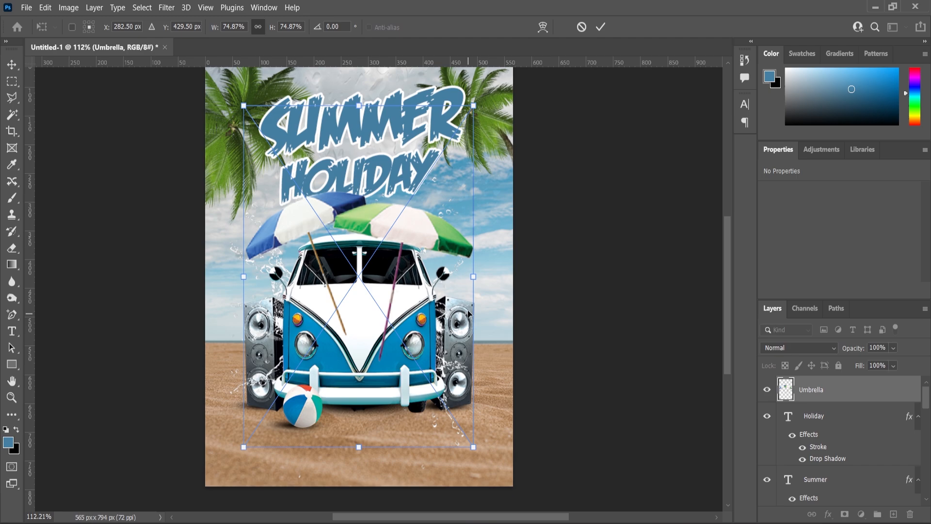
{"action": "left_click", "coordinate": [17, 70]}
{"action": "left_click_drag", "start_coordinate": [811, 390], "coordinate": [818, 478]}
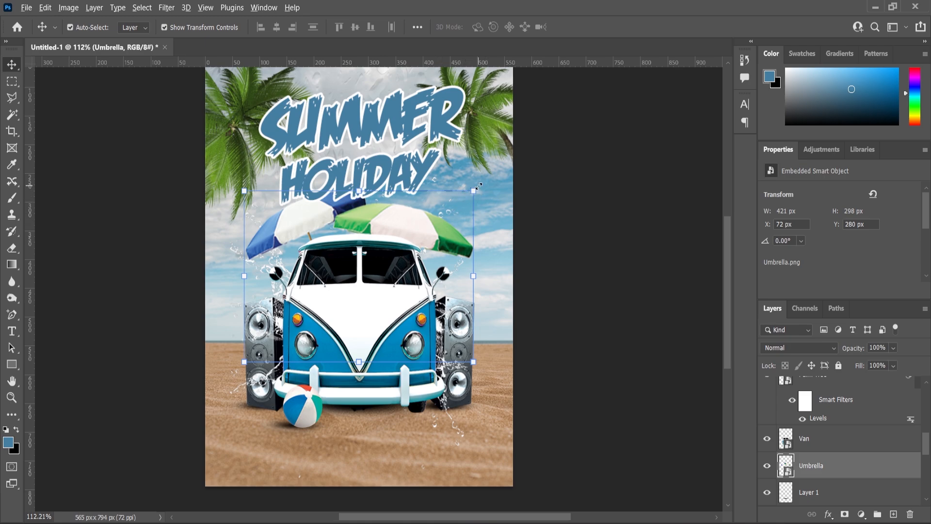
Scale the umbrellas to about 54.51% and raise them so they stand behind the van's roof.
{"action": "scroll", "coordinate": [478, 186], "scroll_direction": "up", "scroll_amount": 1}
{"action": "left_click_drag", "start_coordinate": [476, 192], "coordinate": [391, 195]}
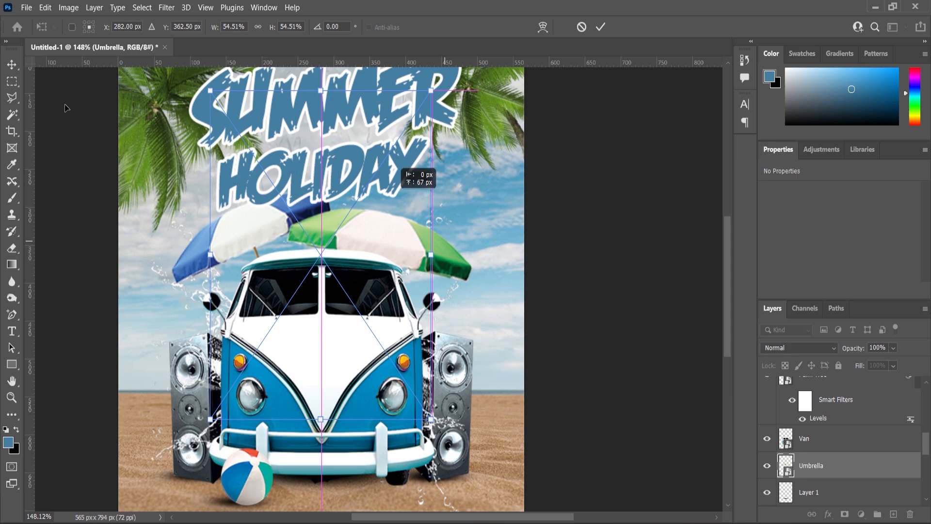
{"action": "left_click", "coordinate": [12, 65]}
{"action": "left_click", "coordinate": [37, 146]}
Lock the vertical-shot-beautiful-beach-bright-blue-sky background layer.
{"action": "scroll", "coordinate": [389, 365], "scroll_direction": "down", "scroll_amount": 2}
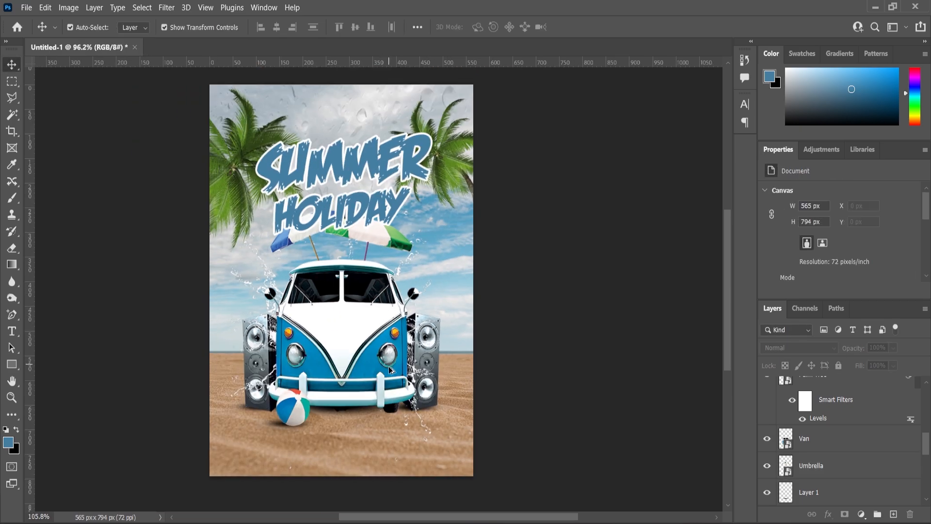
{"action": "scroll", "coordinate": [484, 353], "scroll_direction": "up", "scroll_amount": 2}
{"action": "scroll", "coordinate": [497, 410], "scroll_direction": "down", "scroll_amount": 1}
{"action": "left_click", "coordinate": [498, 411]}
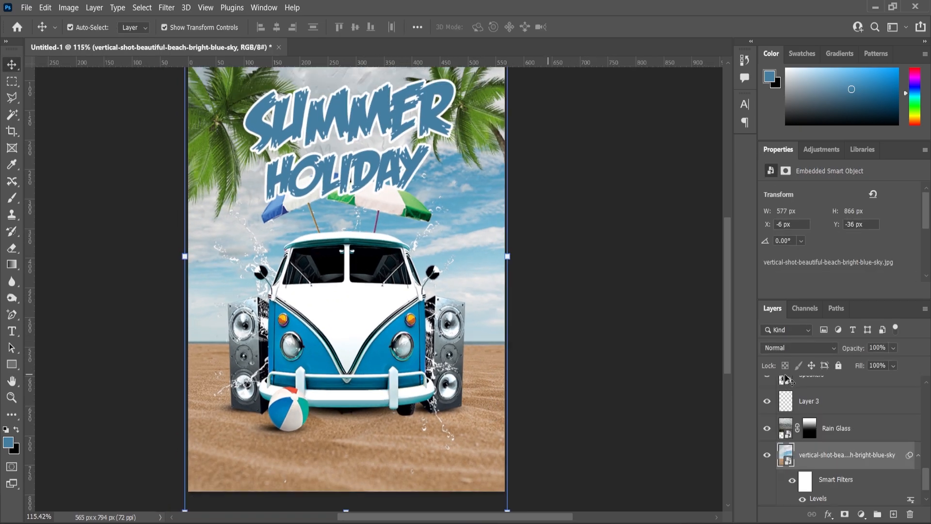
{"action": "left_click", "coordinate": [835, 366]}
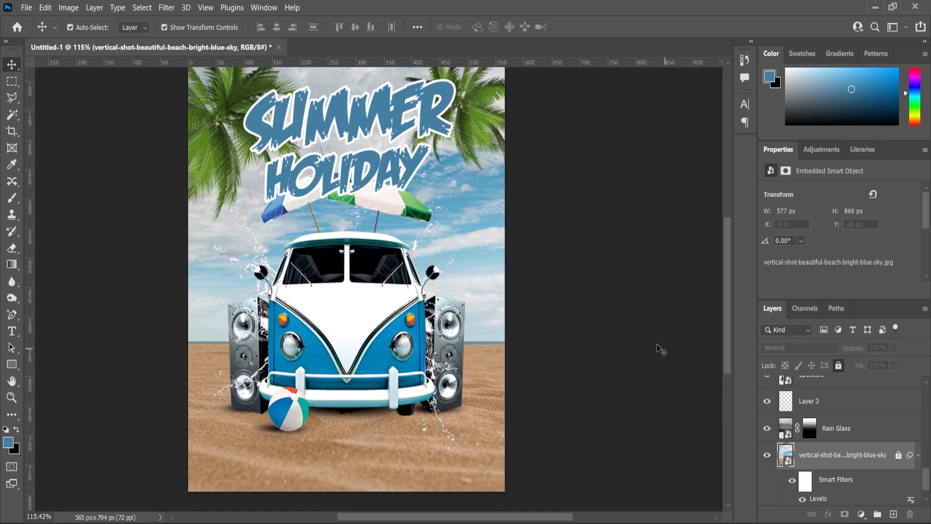
Select the van, speakers, beach ball and splash layers together and move them slightly lower on the sand.
{"action": "left_click", "coordinate": [532, 388]}
{"action": "left_click_drag", "start_coordinate": [562, 487], "coordinate": [235, 340]}
{"action": "left_click_drag", "start_coordinate": [337, 337], "coordinate": [339, 367]}
{"action": "left_click", "coordinate": [46, 117]}
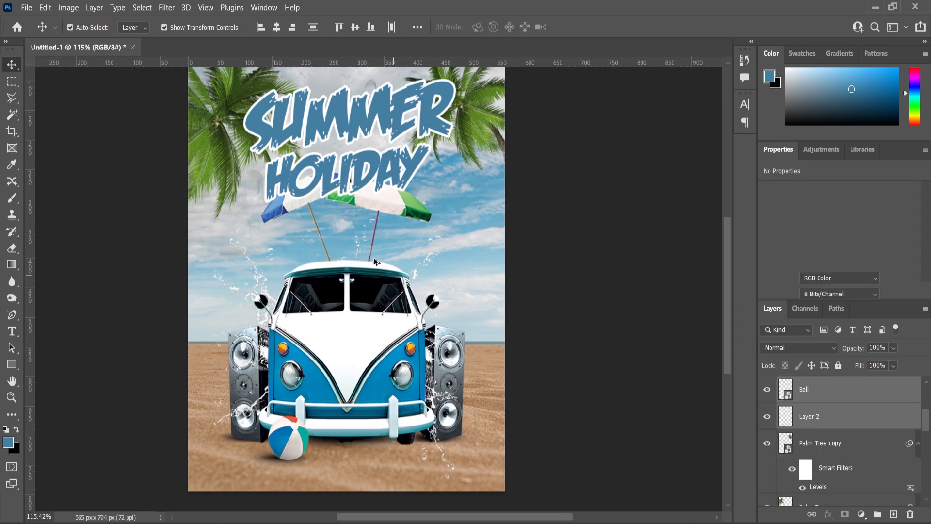
Select the Umbrella layer and lower it to Y 300 px, keeping the poles behind the van's roof.
{"action": "scroll", "coordinate": [372, 250], "scroll_direction": "up", "scroll_amount": 4}
{"action": "left_click", "coordinate": [425, 118]}
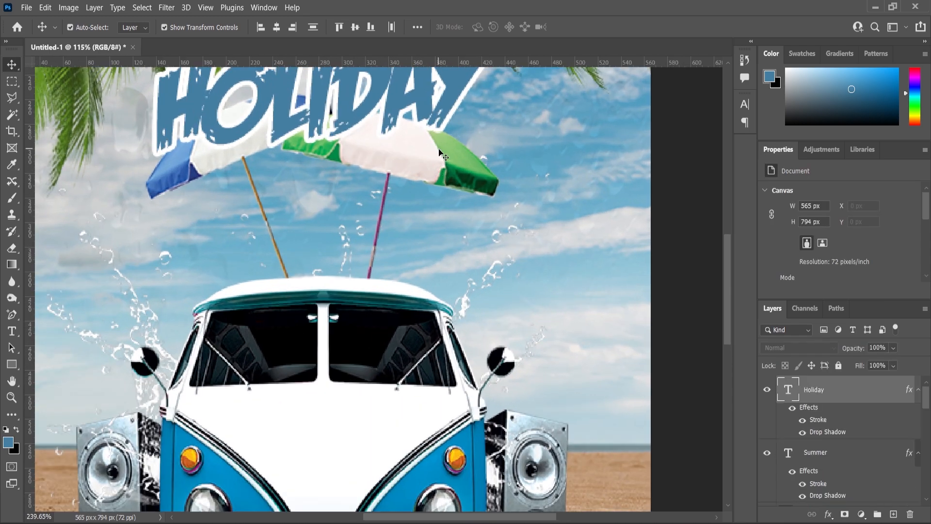
{"action": "left_click", "coordinate": [478, 192]}
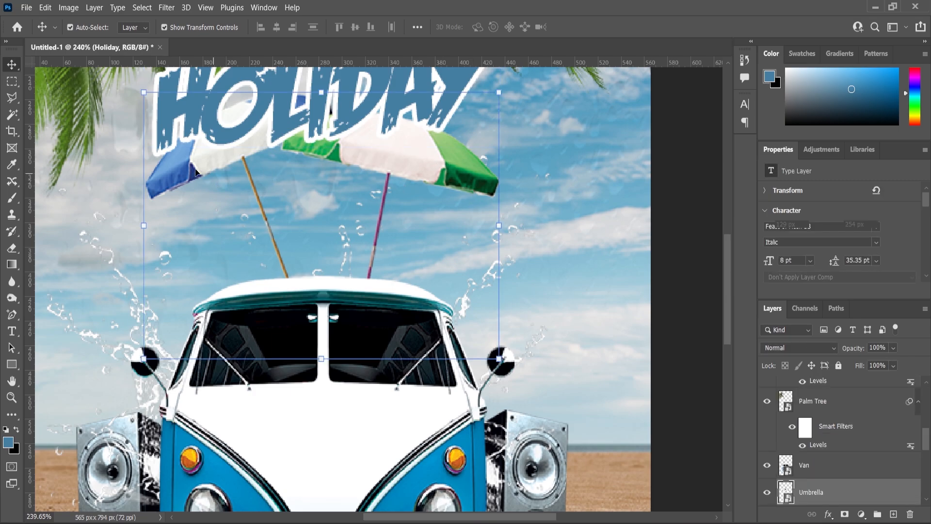
{"action": "left_click_drag", "start_coordinate": [209, 161], "coordinate": [214, 222]}
Apply a Levels adjustment to the Umbrella layer with input levels 5, 0.8 and 255.
{"action": "left_click", "coordinate": [68, 8]}
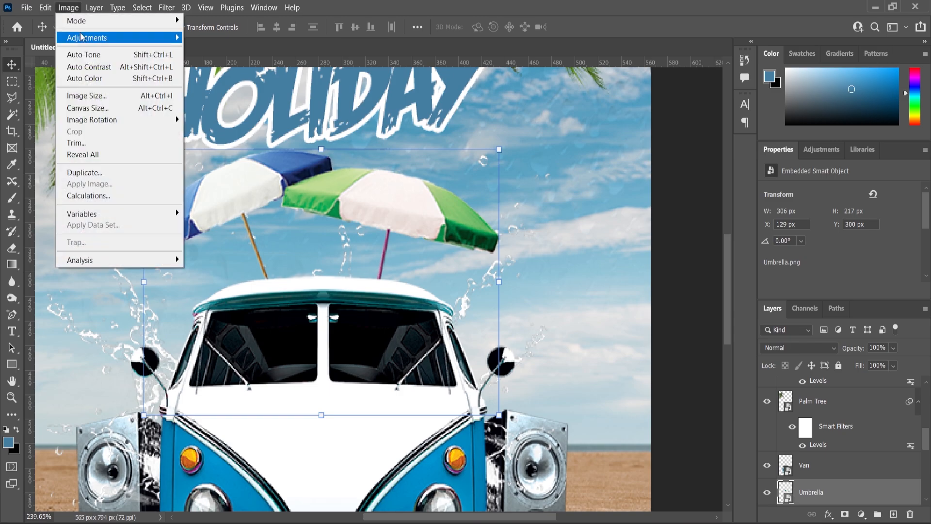
{"action": "mouse_move", "coordinate": [94, 39]}
{"action": "left_click", "coordinate": [271, 49]}
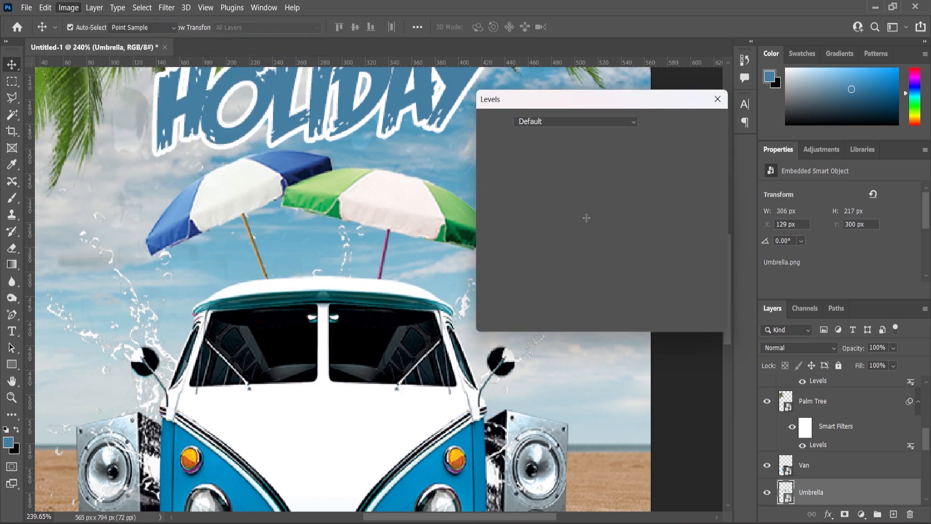
{"action": "left_click_drag", "start_coordinate": [569, 244], "coordinate": [579, 245]}
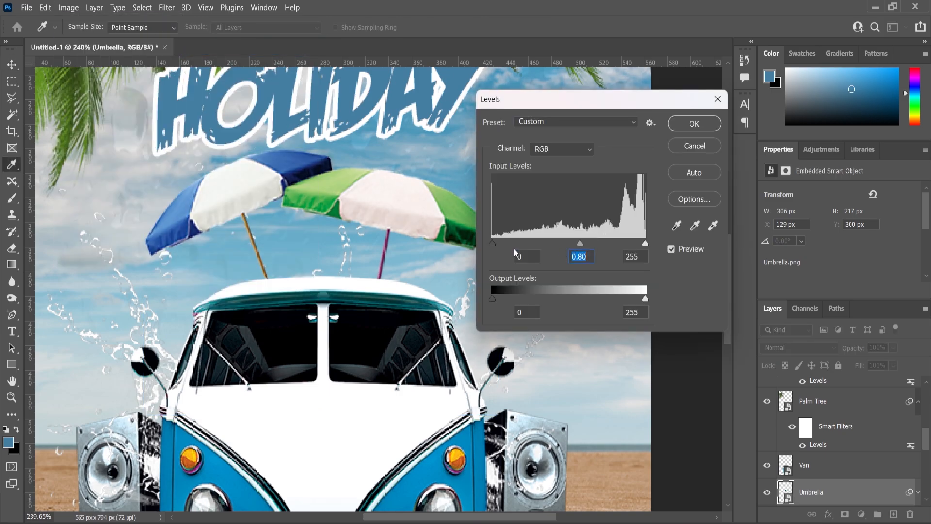
{"action": "left_click", "coordinate": [694, 123]}
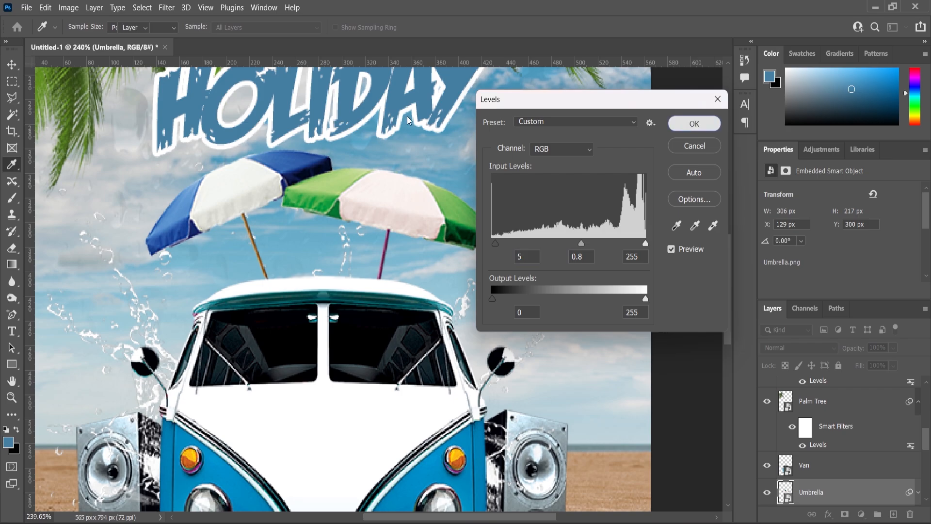
{"action": "key", "text": "v"}
{"action": "scroll", "coordinate": [432, 232], "scroll_direction": "down", "scroll_amount": 6}
{"action": "left_click", "coordinate": [542, 298]}
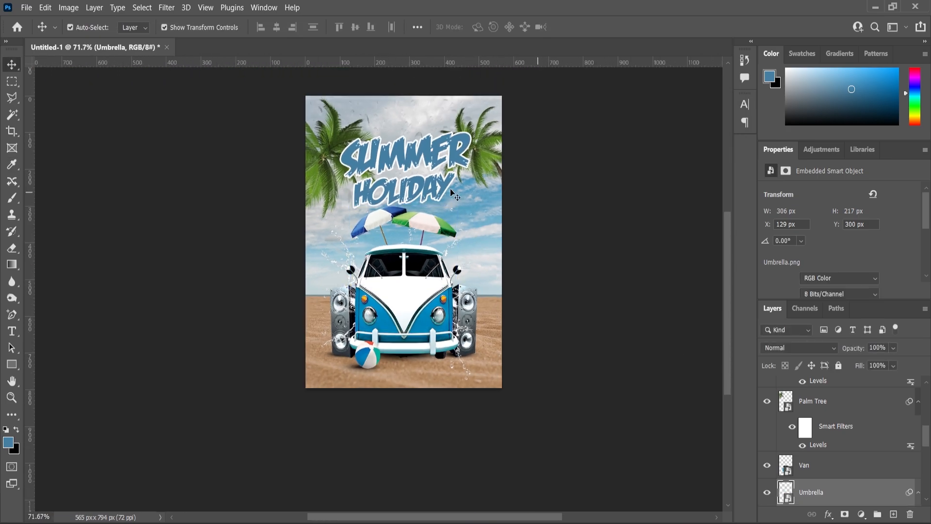
Select the Summer and Holiday text layers together and raise them slightly above the umbrellas.
{"action": "scroll", "coordinate": [449, 188], "scroll_direction": "up", "scroll_amount": 5}
{"action": "left_click", "coordinate": [420, 188]}
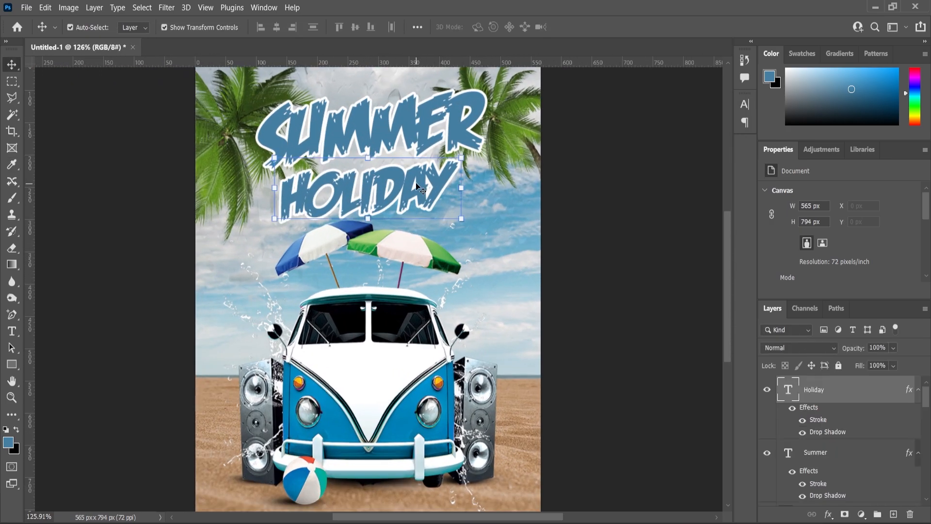
{"action": "left_click", "coordinate": [427, 127], "text": "shift"}
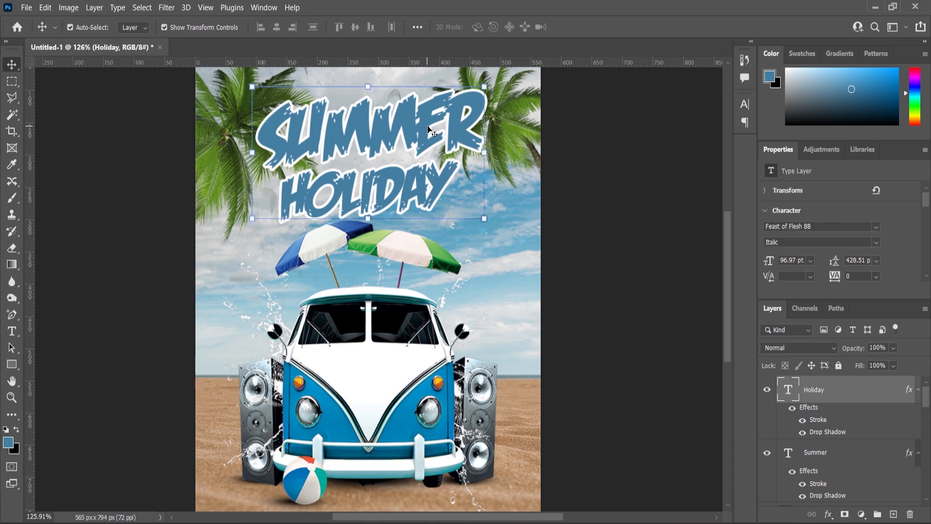
{"action": "left_click_drag", "start_coordinate": [427, 127], "coordinate": [428, 124]}
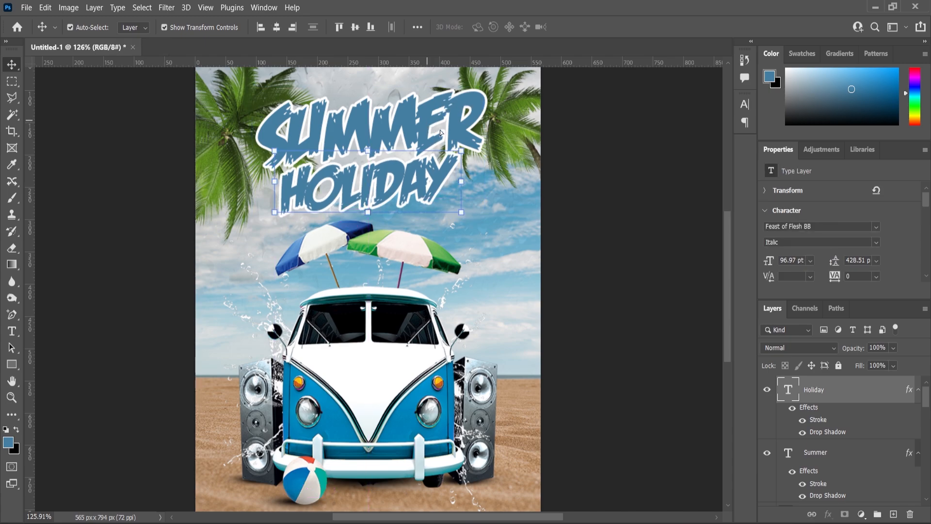
{"action": "key", "text": "ctrl+z"}
{"action": "left_click", "coordinate": [433, 114], "text": "shift"}
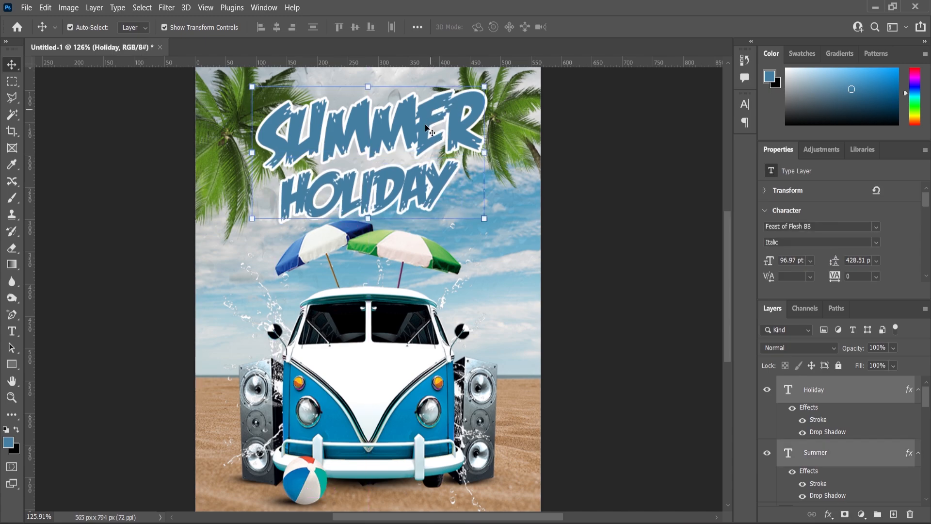
{"action": "left_click_drag", "start_coordinate": [426, 129], "coordinate": [425, 122]}
{"action": "left_click", "coordinate": [572, 248]}
{"action": "key", "text": "ctrl+0"}
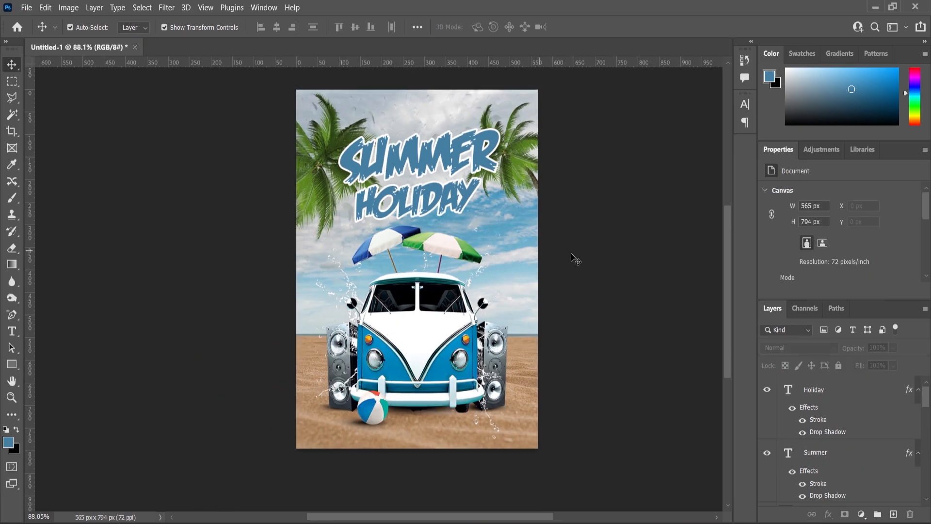
Place the Bird image from the Beach folder, scale it to 33.03%, and position it in the sky beside the green umbrella.
{"action": "key", "text": "alt+Tab"}
{"action": "left_click", "coordinate": [526, 251]}
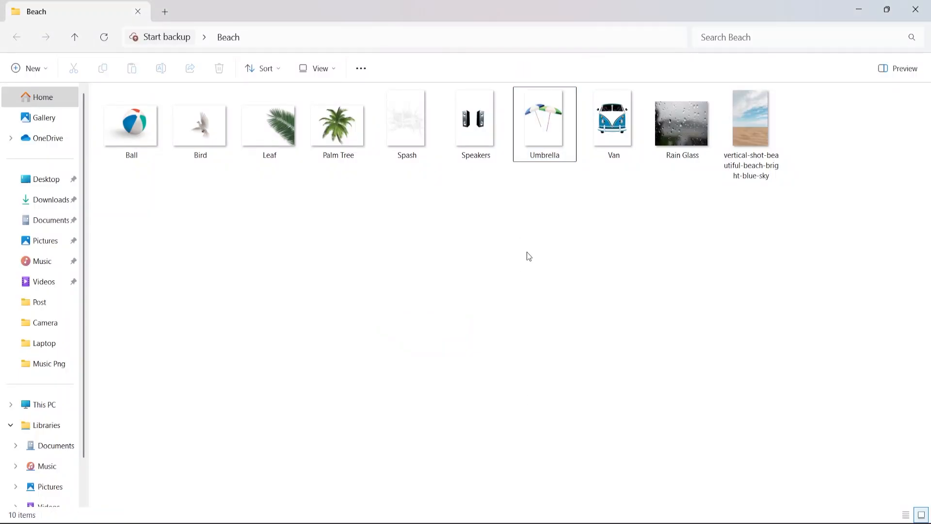
{"action": "left_click_drag", "start_coordinate": [221, 150], "coordinate": [513, 289]}
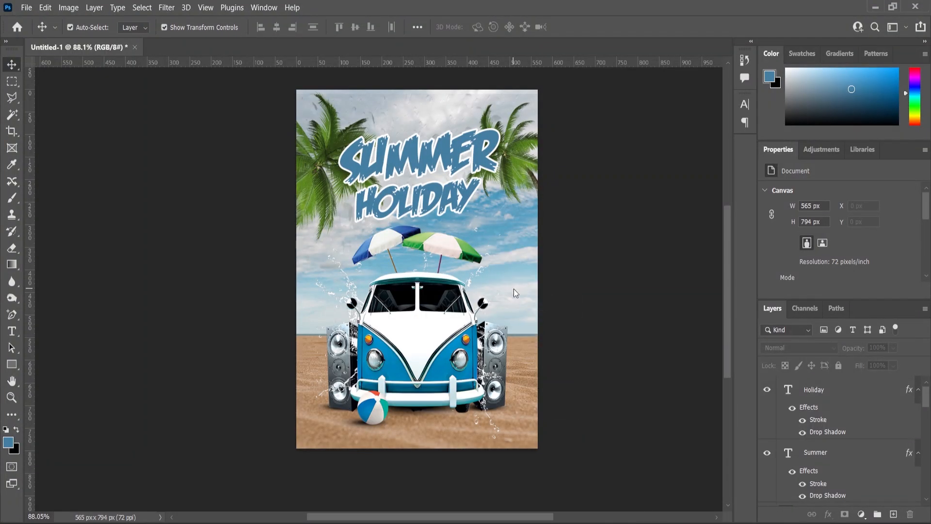
{"action": "left_click_drag", "start_coordinate": [537, 177], "coordinate": [489, 242]}
{"action": "left_click_drag", "start_coordinate": [430, 275], "coordinate": [512, 240]}
{"action": "scroll", "coordinate": [592, 257], "scroll_direction": "up", "scroll_amount": 2}
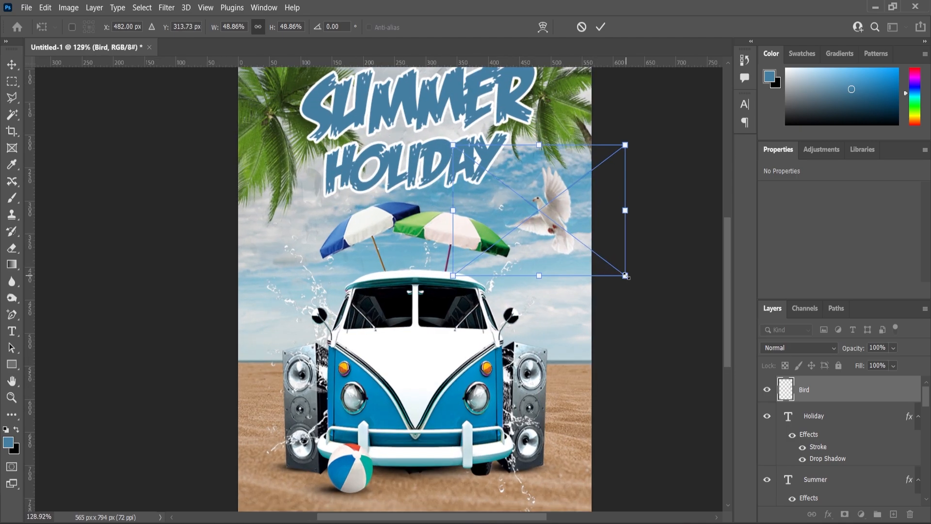
{"action": "left_click_drag", "start_coordinate": [624, 275], "coordinate": [584, 250]}
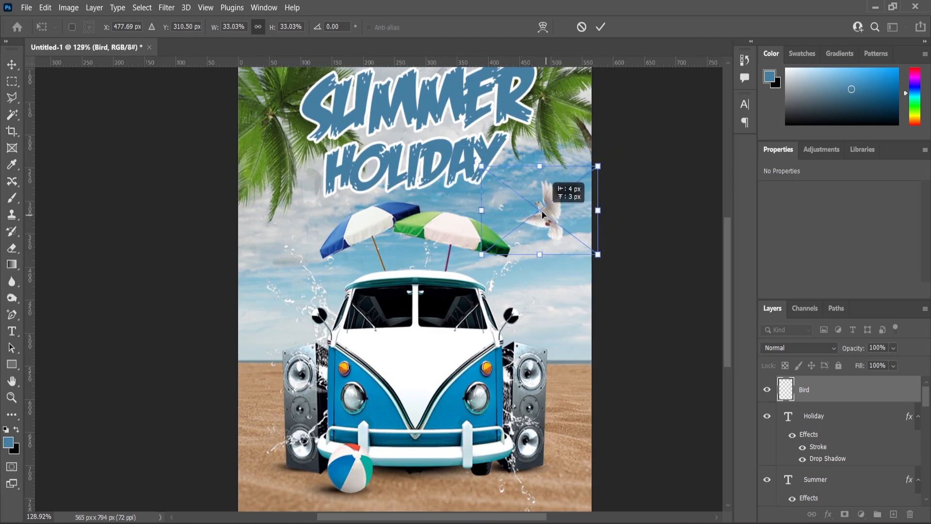
{"action": "left_click_drag", "start_coordinate": [542, 211], "coordinate": [539, 208]}
{"action": "key", "text": "Return"}
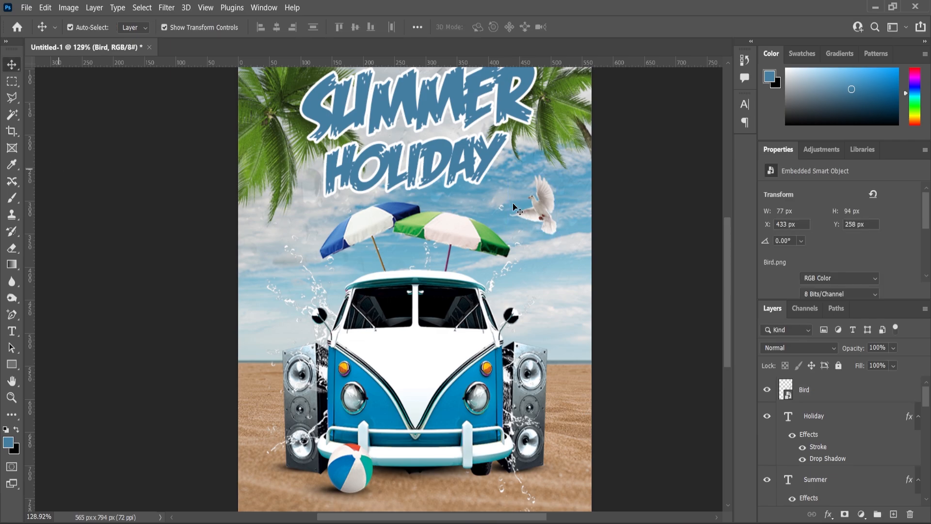
{"action": "scroll", "coordinate": [517, 208], "scroll_direction": "up", "scroll_amount": 5}
{"action": "left_click", "coordinate": [387, 164]}
{"action": "scroll", "coordinate": [417, 198], "scroll_direction": "down", "scroll_amount": 7}
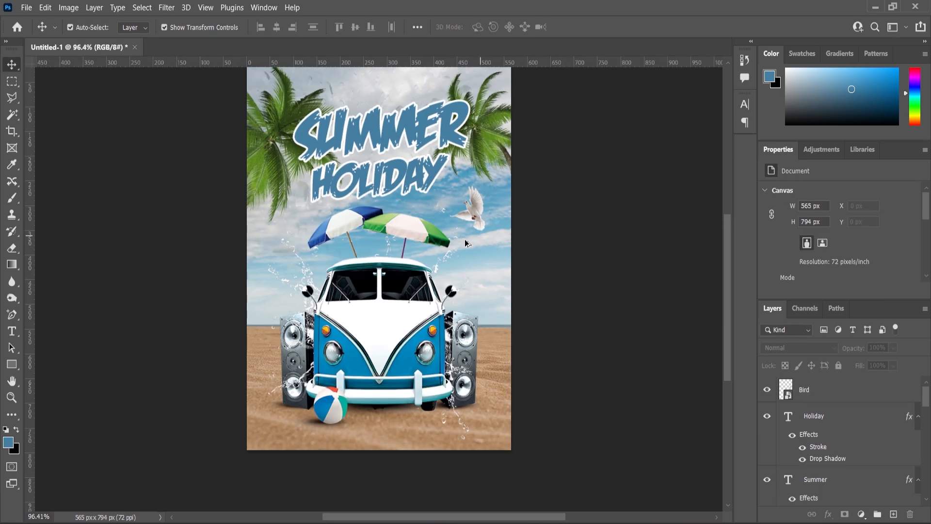
Place the Leaf image from the Beach folder at about 126 × 163 px in the poster's lower-right corner.
{"action": "scroll", "coordinate": [476, 354], "scroll_direction": "up", "scroll_amount": 2}
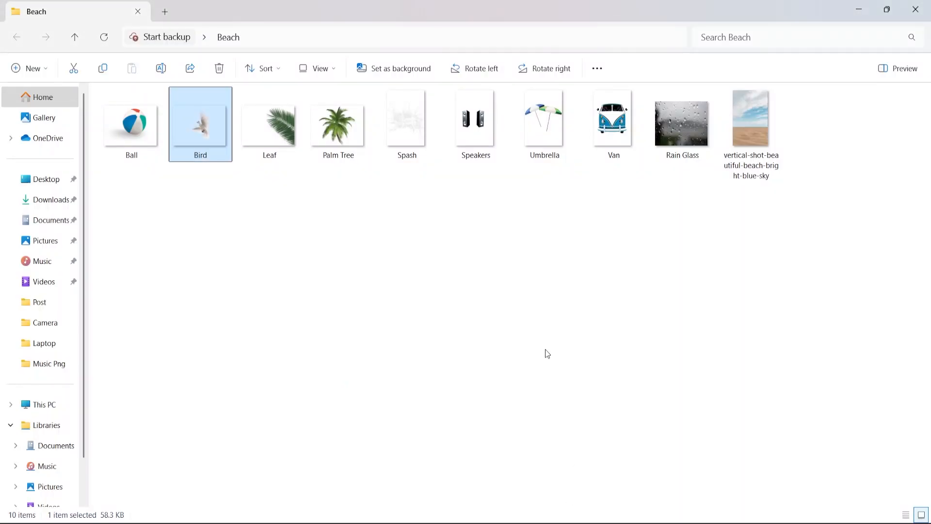
{"action": "left_click", "coordinate": [322, 201]}
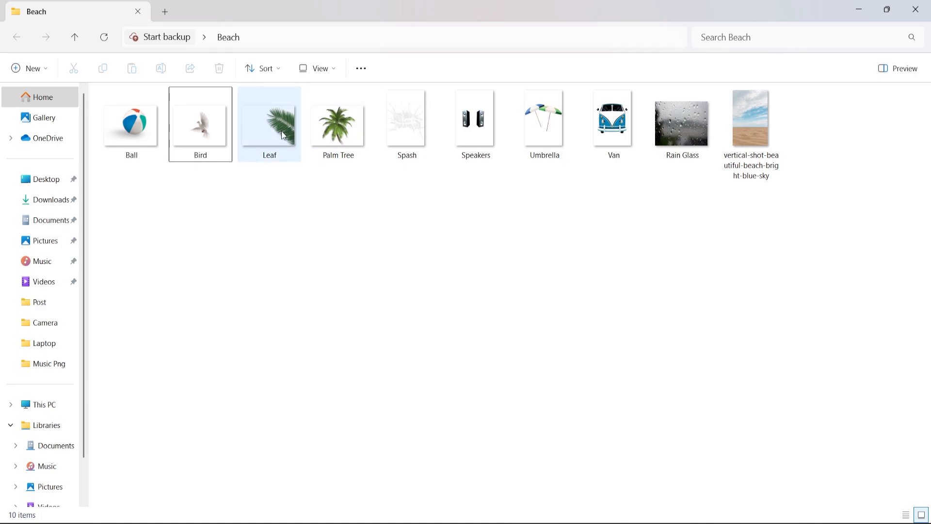
{"action": "left_click_drag", "start_coordinate": [269, 125], "coordinate": [508, 445]}
{"action": "left_click_drag", "start_coordinate": [513, 252], "coordinate": [496, 427]}
{"action": "left_click", "coordinate": [12, 65]}
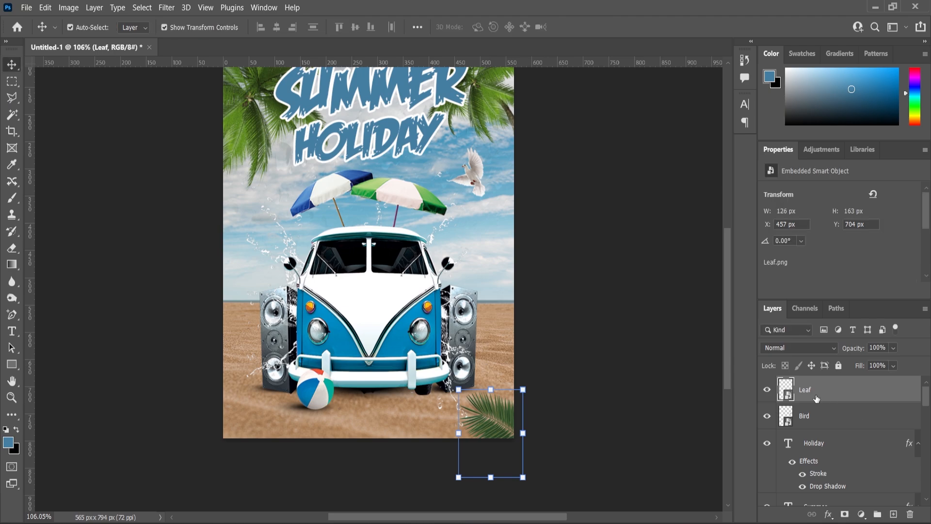
Duplicate the Leaf layer, flip the copy horizontally, and place it in the poster's lower-left corner at about X -6, Y 704 px.
{"action": "left_click_drag", "start_coordinate": [810, 393], "coordinate": [894, 514]}
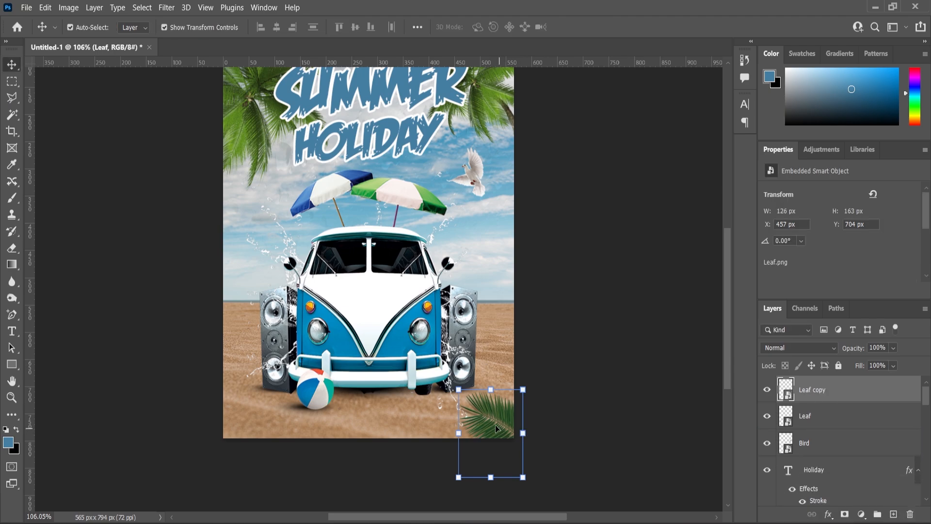
{"action": "left_click_drag", "start_coordinate": [496, 428], "coordinate": [260, 435]}
{"action": "key", "text": "ctrl+t"}
{"action": "right_click", "coordinate": [261, 426]}
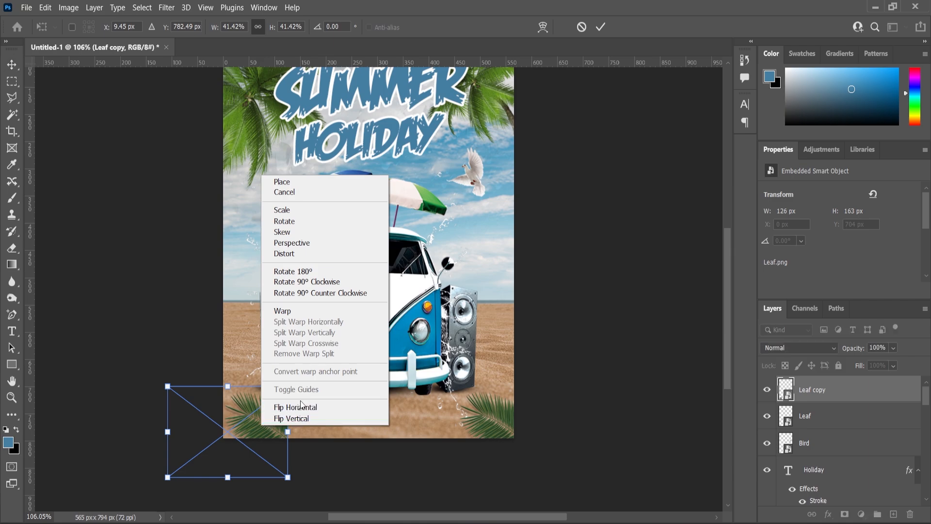
{"action": "left_click", "coordinate": [298, 407]}
{"action": "left_click_drag", "start_coordinate": [237, 427], "coordinate": [296, 419]}
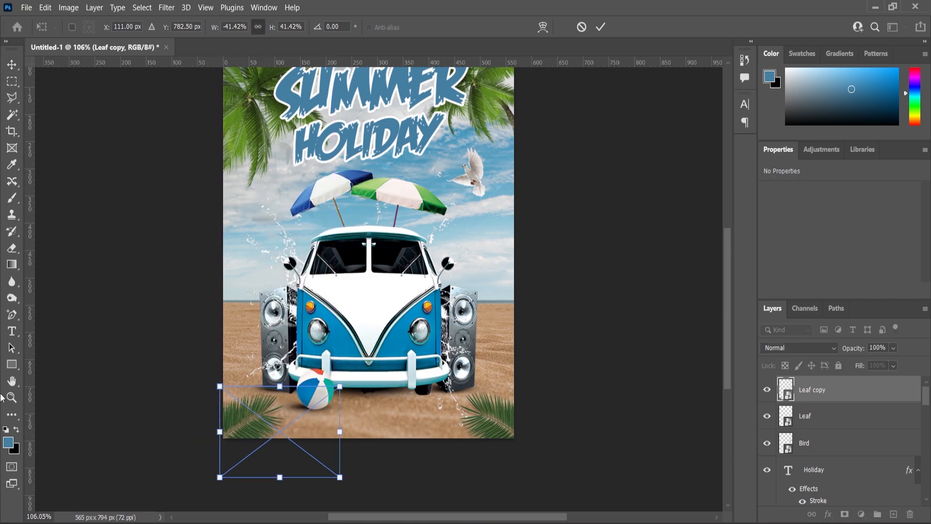
{"action": "left_click", "coordinate": [4, 398]}
Add a Color Balance adjustment layer above the leaf copy with midtones Cyan–Red at +49 and Yellow–Blue at +4.
{"action": "left_click", "coordinate": [360, 29]}
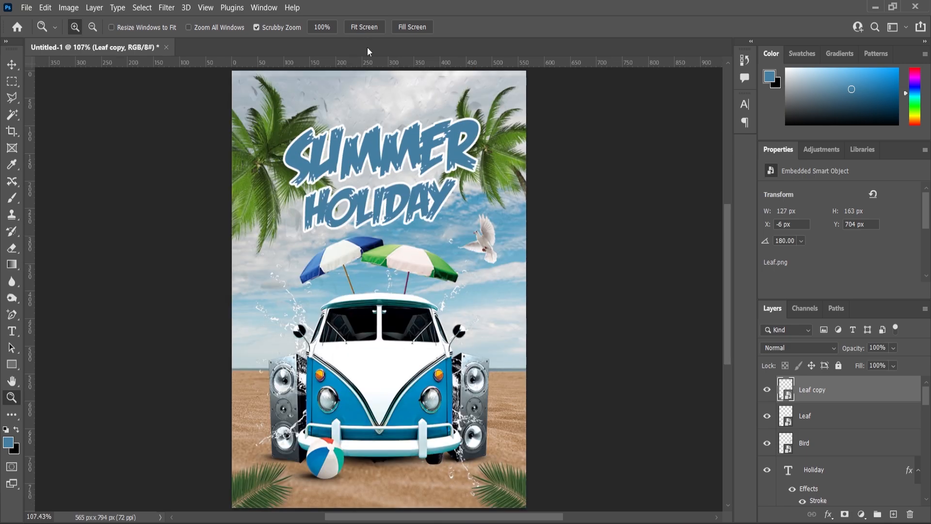
{"action": "scroll", "coordinate": [490, 248], "scroll_direction": "down", "scroll_amount": 2}
{"action": "scroll", "coordinate": [509, 320], "scroll_direction": "up", "scroll_amount": 1}
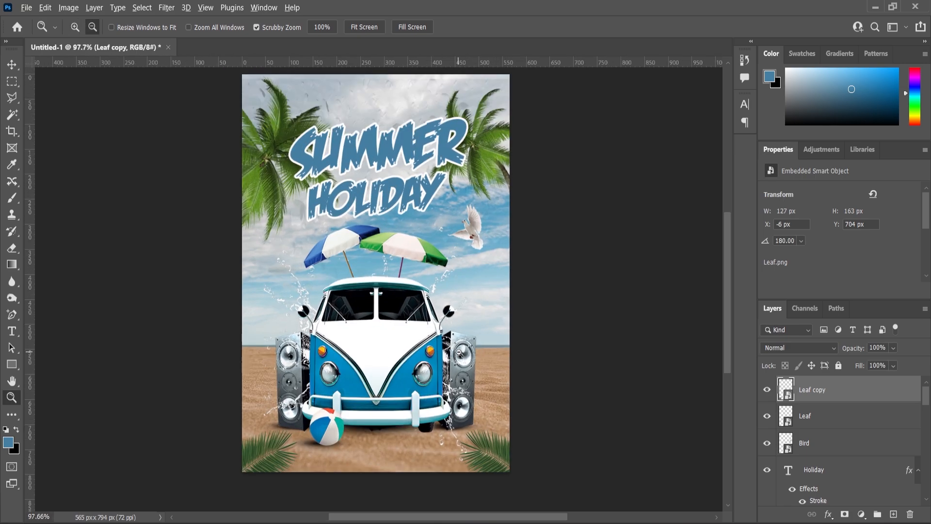
{"action": "scroll", "coordinate": [495, 323], "scroll_direction": "up", "scroll_amount": 1}
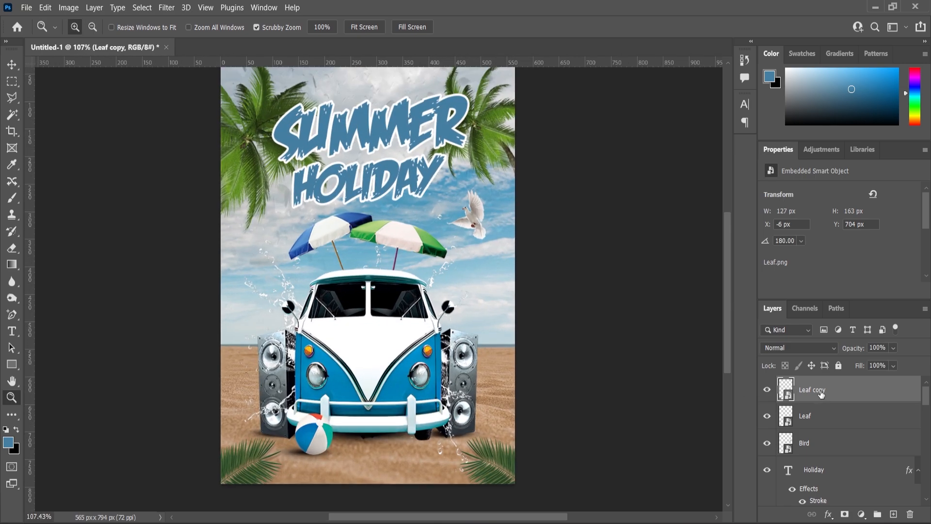
{"action": "left_click", "coordinate": [861, 514]}
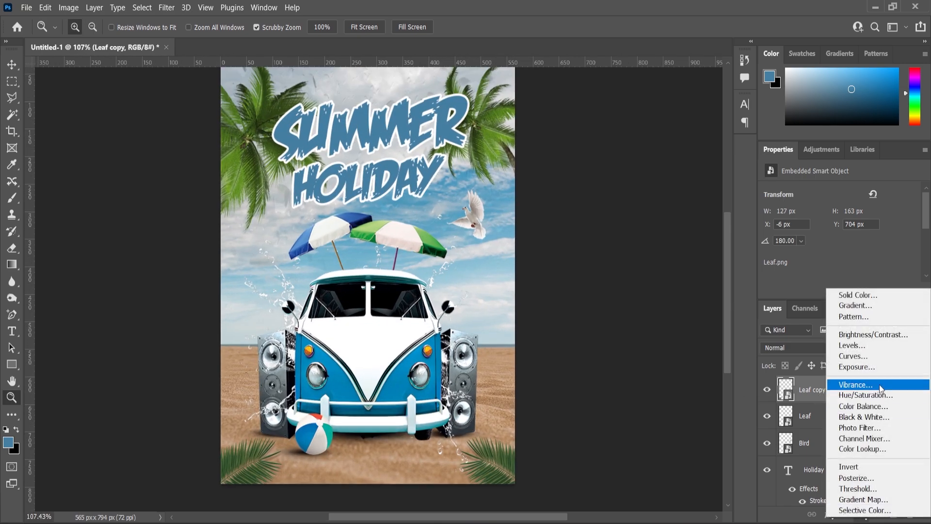
{"action": "left_click", "coordinate": [867, 411]}
{"action": "left_click_drag", "start_coordinate": [823, 222], "coordinate": [849, 222]}
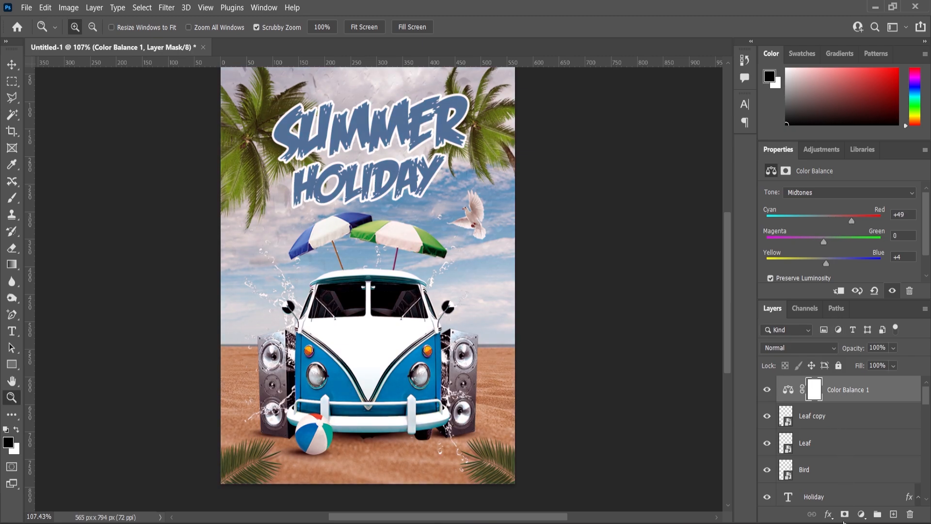
Add a Levels adjustment layer with input levels 4, 0.93 and 240, and compare the poster with and without it.
{"action": "left_click", "coordinate": [828, 514]}
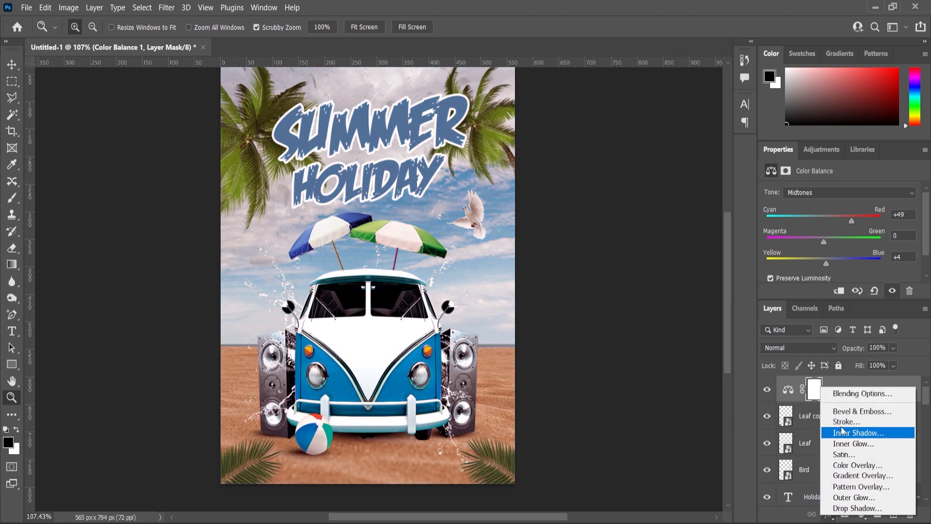
{"action": "left_click", "coordinate": [747, 453]}
{"action": "left_click", "coordinate": [861, 514]}
{"action": "left_click", "coordinate": [857, 343]}
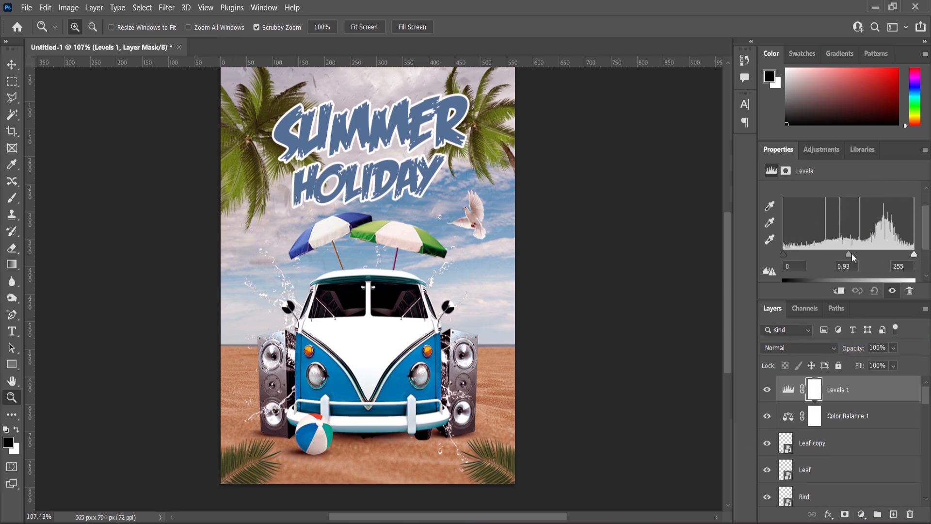
{"action": "left_click_drag", "start_coordinate": [851, 253], "coordinate": [851, 255]}
{"action": "left_click_drag", "start_coordinate": [782, 256], "coordinate": [784, 257]}
{"action": "left_click_drag", "start_coordinate": [914, 254], "coordinate": [905, 257]}
{"action": "left_click", "coordinate": [767, 387]}
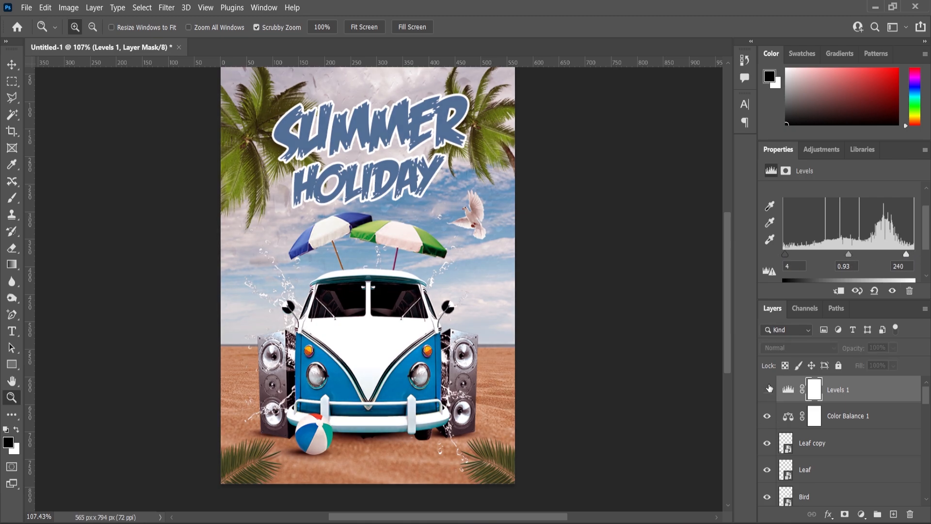
{"action": "left_click", "coordinate": [767, 388]}
Group the Levels and Color Balance adjustment layers as "Adjustments" and compare the whole poster with and without the group.
{"action": "left_click", "coordinate": [846, 419], "text": "shift"}
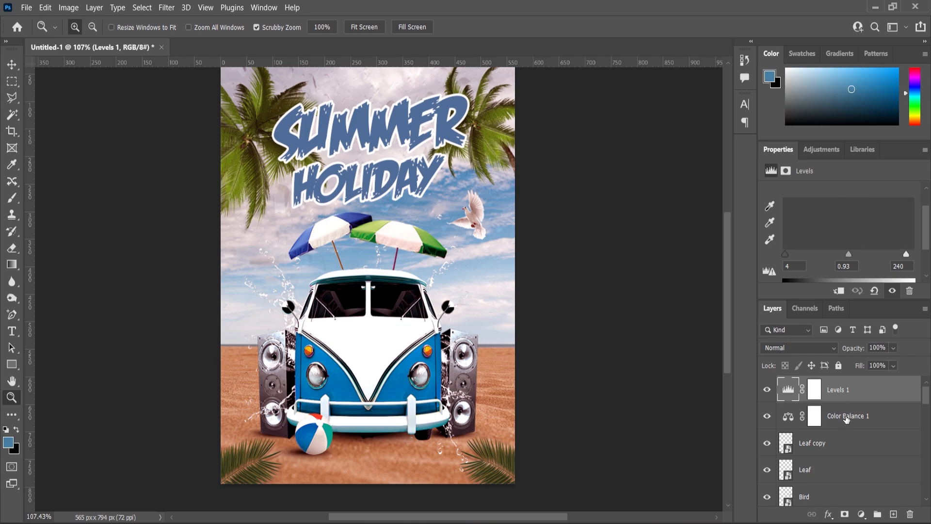
{"action": "right_click", "coordinate": [847, 419]}
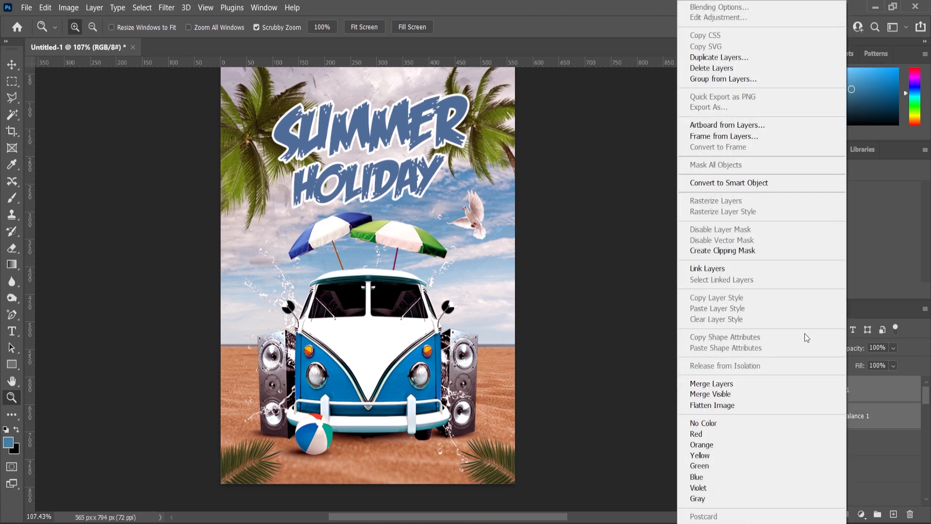
{"action": "left_click", "coordinate": [731, 79]}
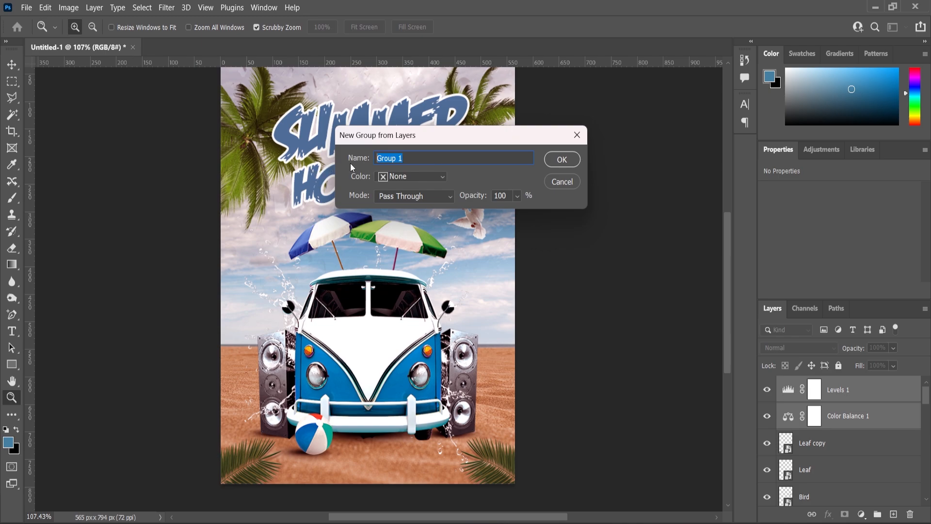
{"action": "type", "text": "Adjustments"}
{"action": "key", "text": "Return"}
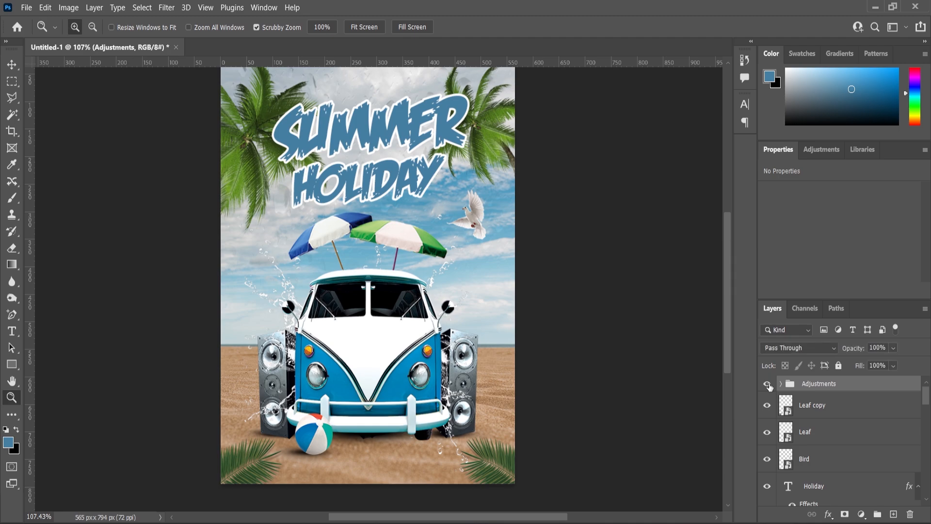
{"action": "left_click", "coordinate": [495, 323], "text": "alt"}
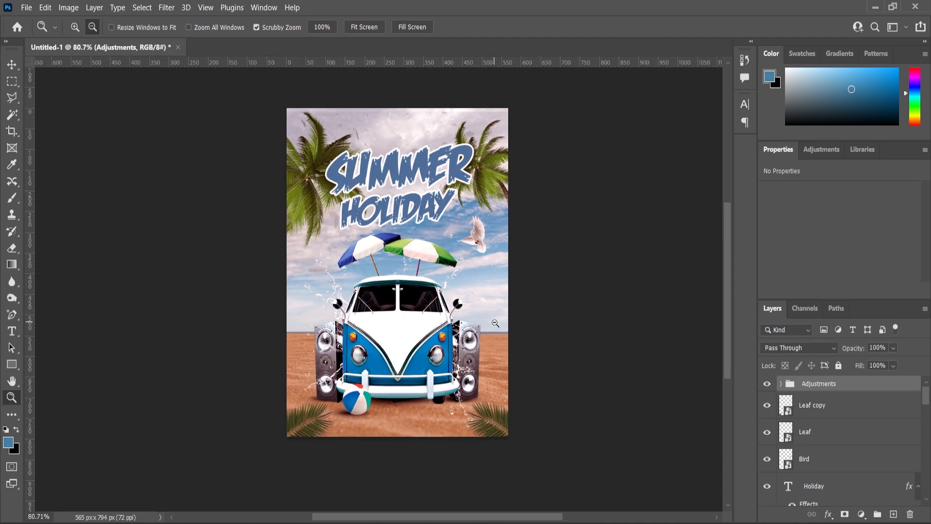
{"action": "left_click", "coordinate": [364, 27]}
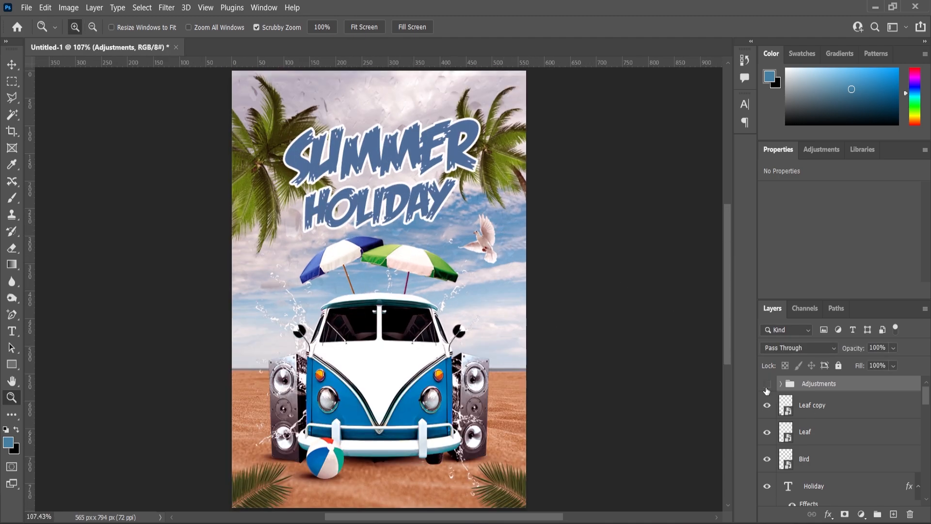
{"action": "left_click", "coordinate": [767, 384]}
{"action": "left_click", "coordinate": [767, 384]}
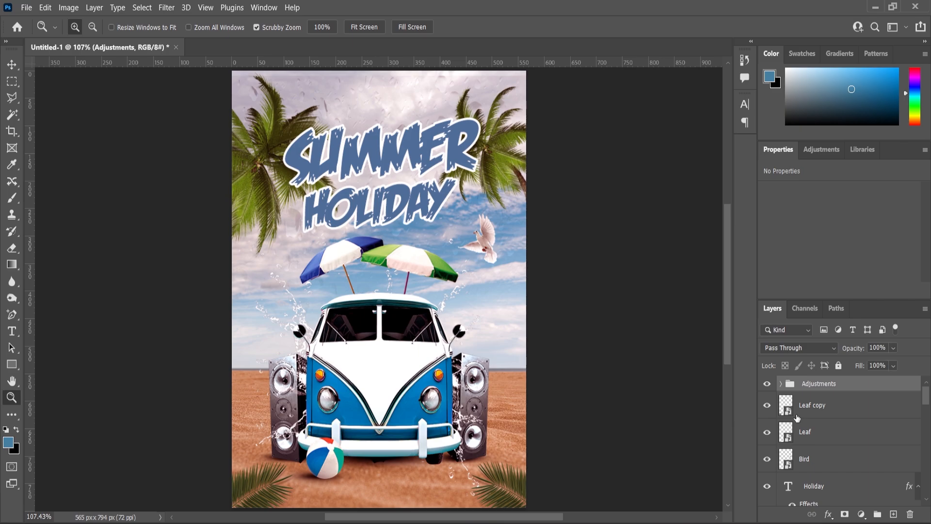